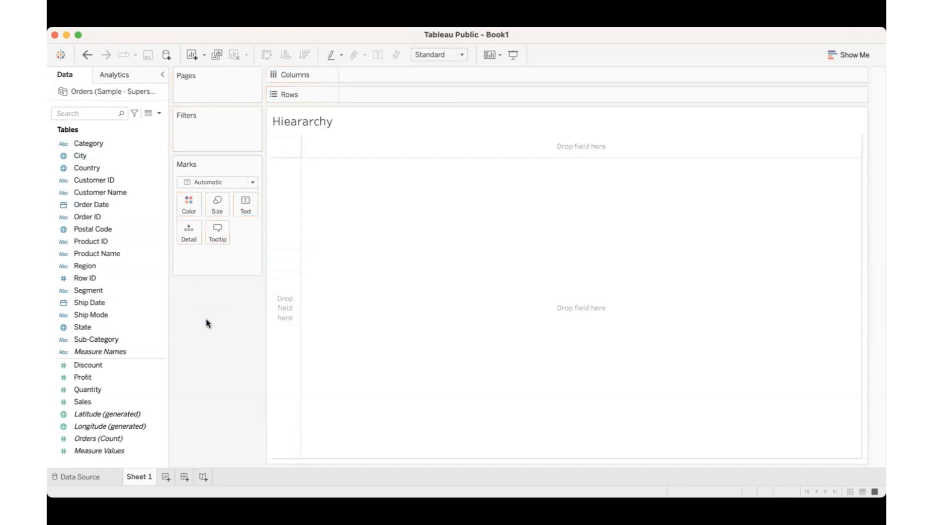
# Look at the data type options available for the Order Date field and keep its current type
pyautogui.click(66, 205)
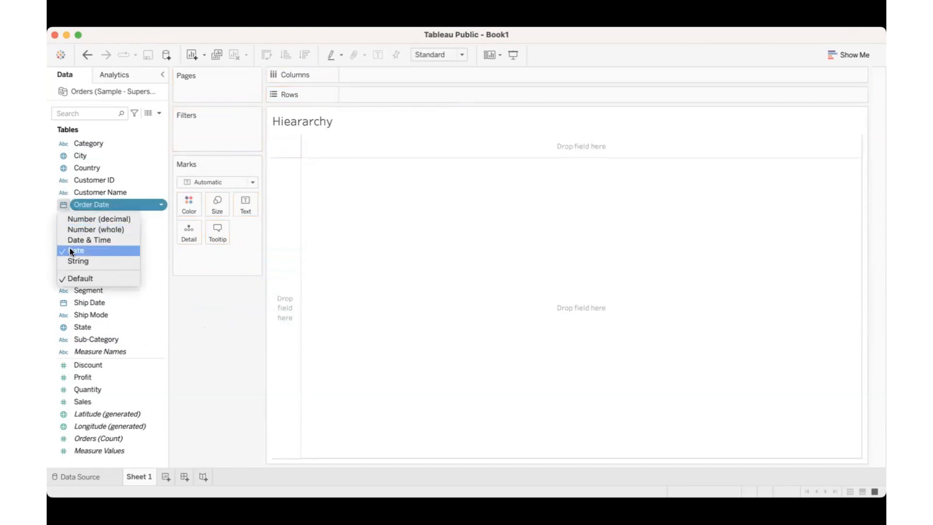
pyautogui.click(189, 310)
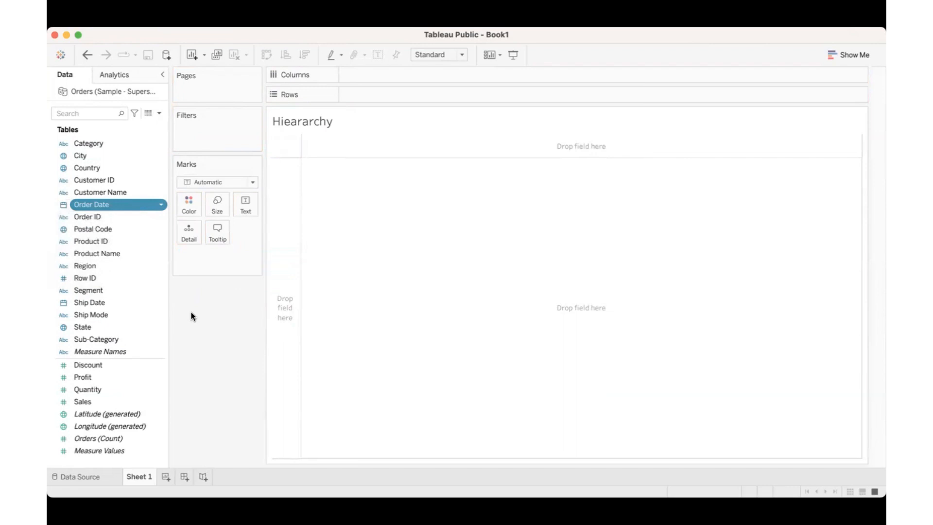
pyautogui.click(62, 208)
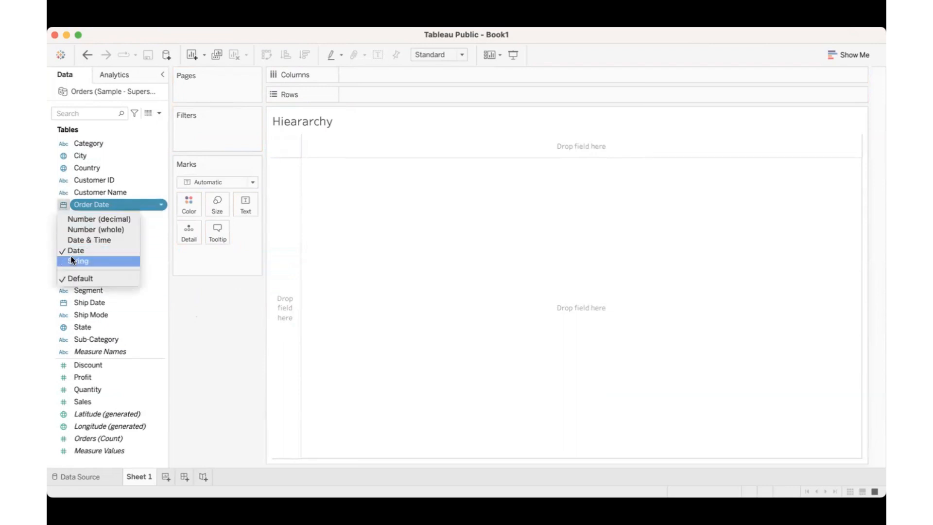
pyautogui.click(183, 342)
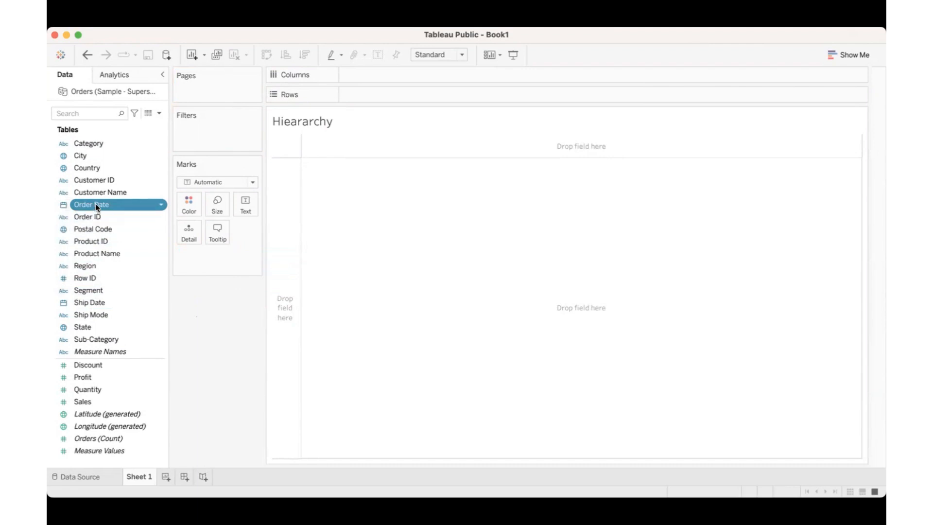
# Place Order Date on the columns expanded to year and quarter, and swap the columns with the rows
pyautogui.moveTo(108, 200); pyautogui.dragTo(386, 77)
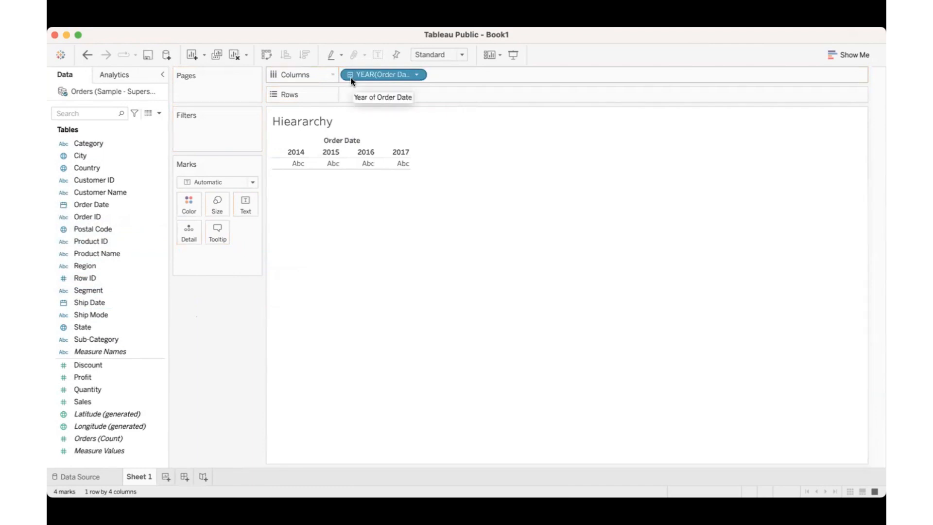
pyautogui.moveTo(370, 71); pyautogui.dragTo(221, 357)
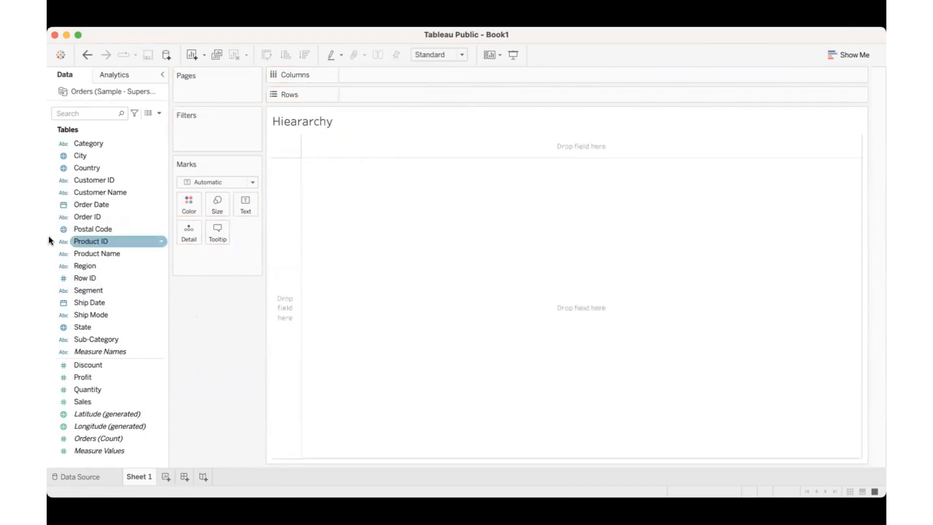
pyautogui.click(81, 205)
pyautogui.moveTo(101, 199); pyautogui.dragTo(374, 81)
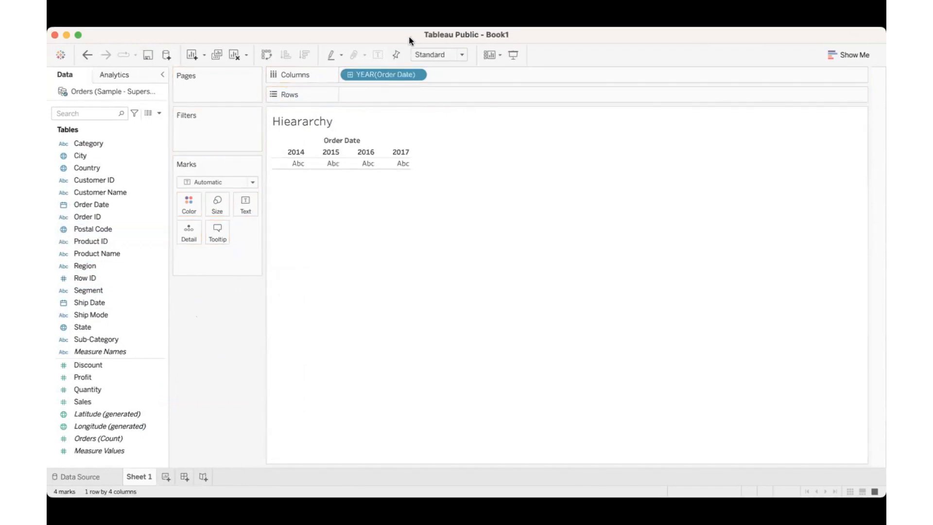
pyautogui.click(349, 74)
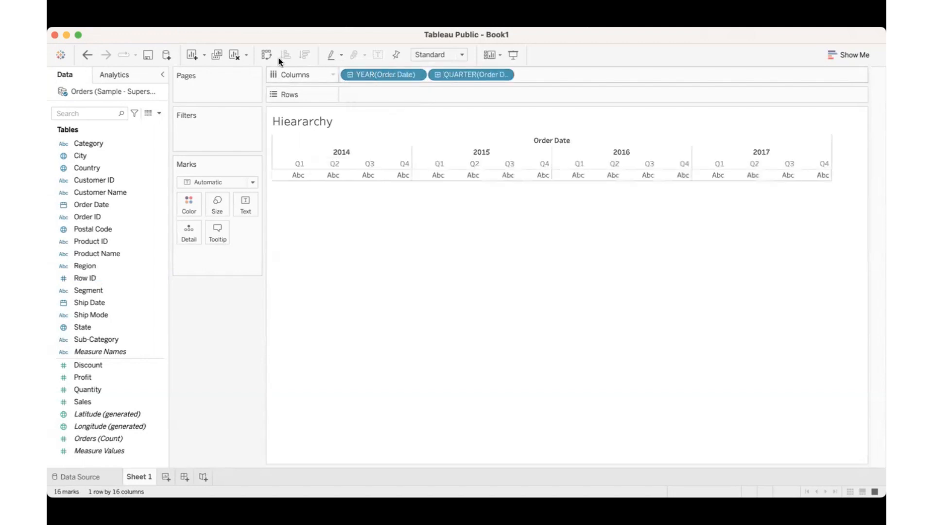
pyautogui.click(261, 52)
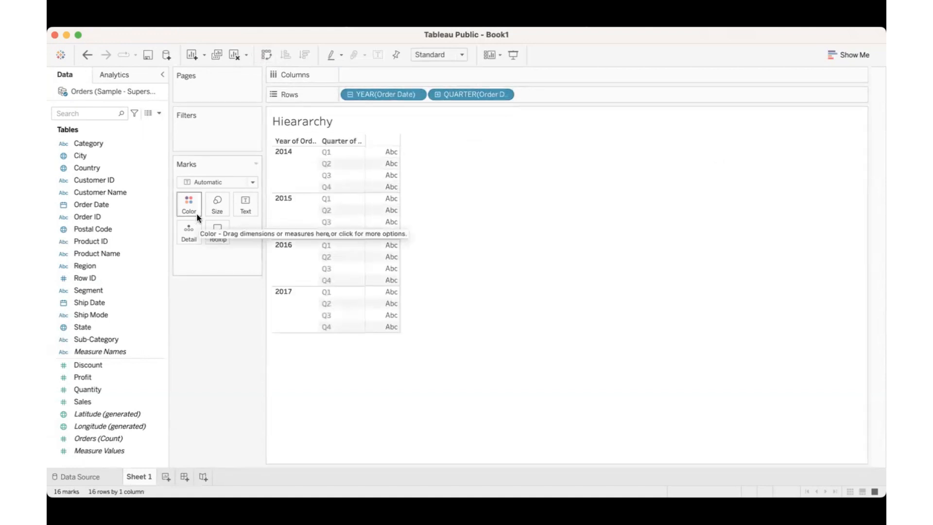
# Add the Sales measure as text values in the year and quarter table
pyautogui.click(86, 219)
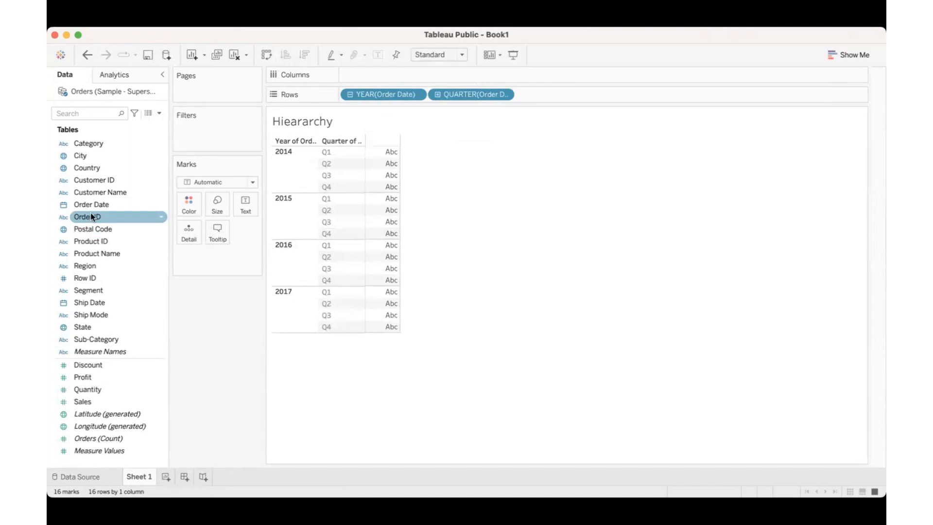
pyautogui.click(92, 208)
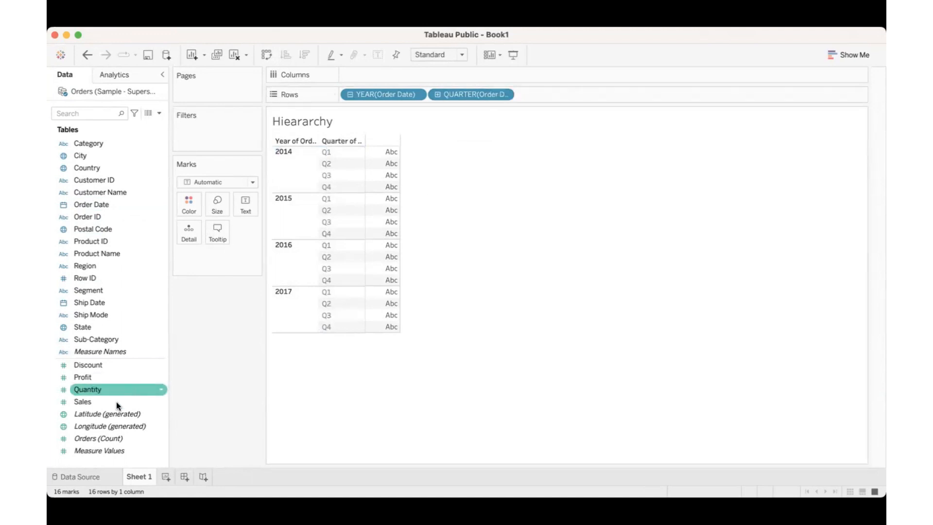
pyautogui.moveTo(95, 402); pyautogui.dragTo(166, 384)
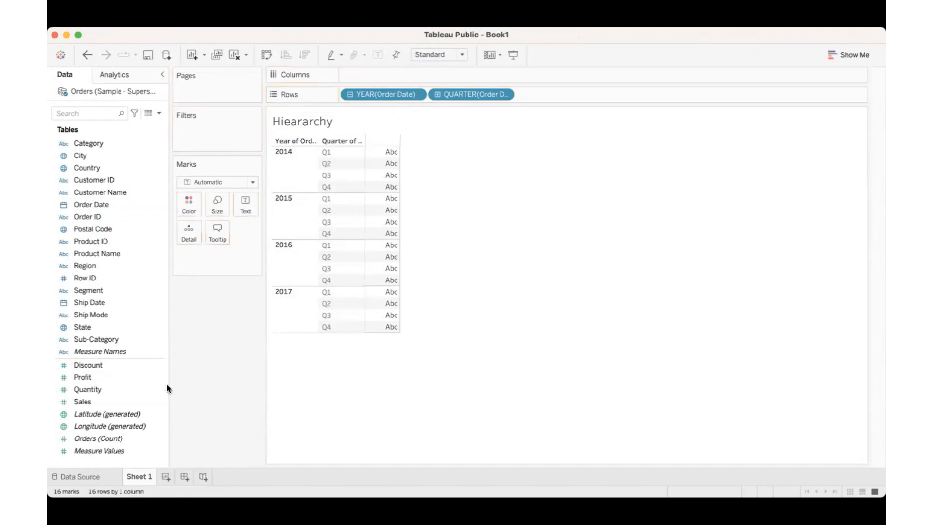
pyautogui.moveTo(92, 400); pyautogui.dragTo(375, 79)
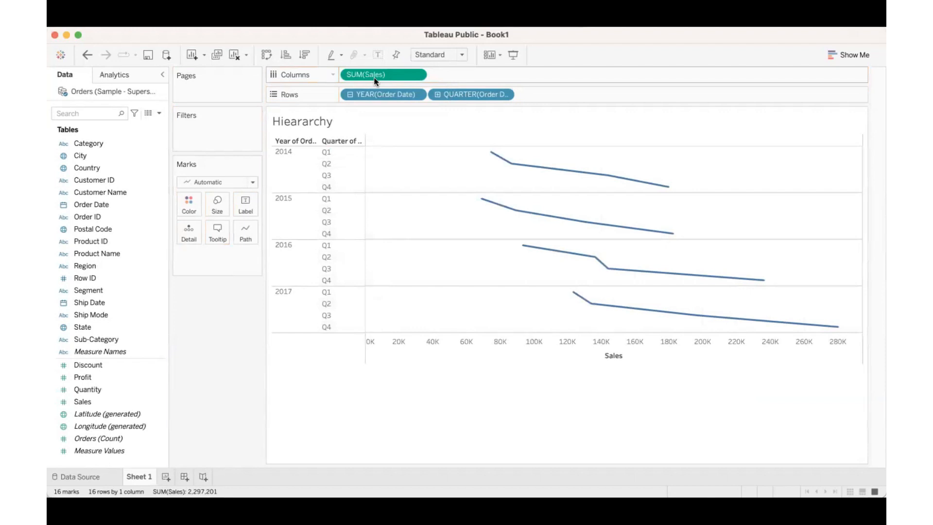
pyautogui.moveTo(375, 79); pyautogui.dragTo(245, 209)
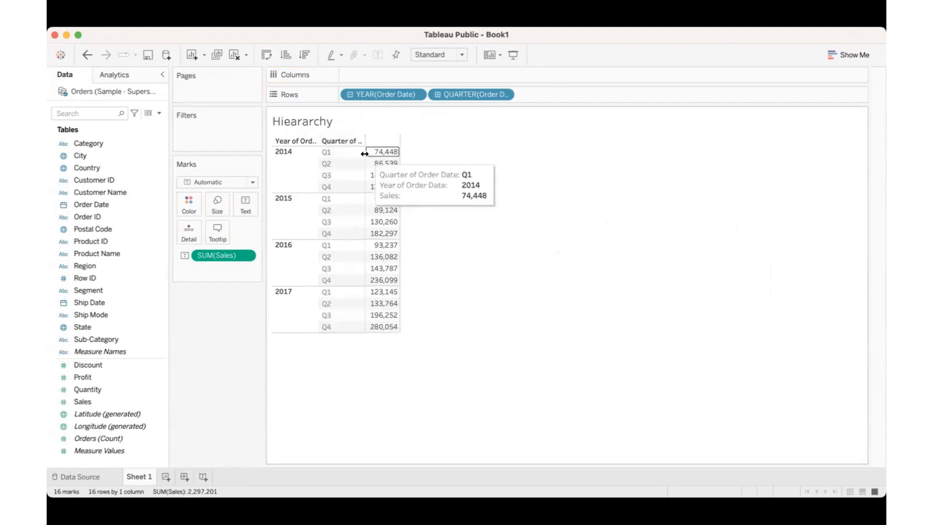
# Narrow the quarter column slightly and sort the quarters by sales in descending order
pyautogui.moveTo(366, 151); pyautogui.dragTo(386, 155)
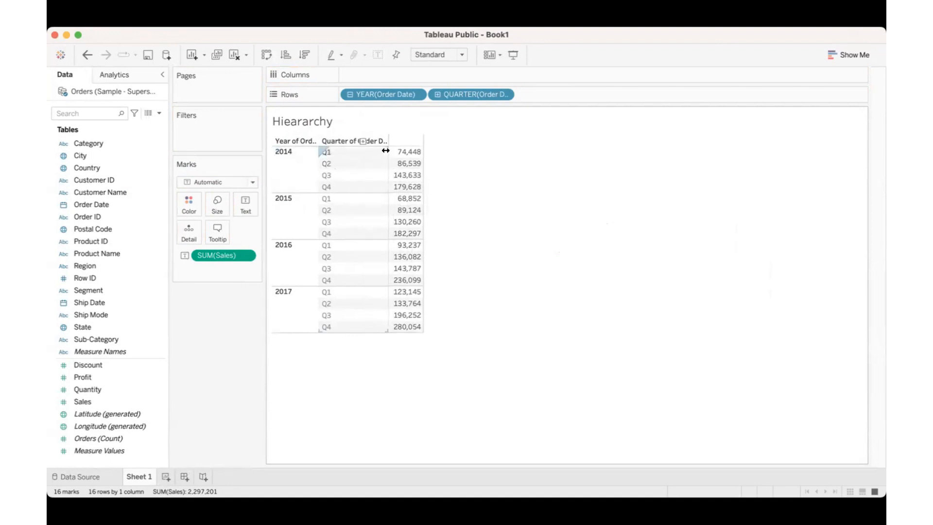
pyautogui.moveTo(385, 150); pyautogui.dragTo(349, 151)
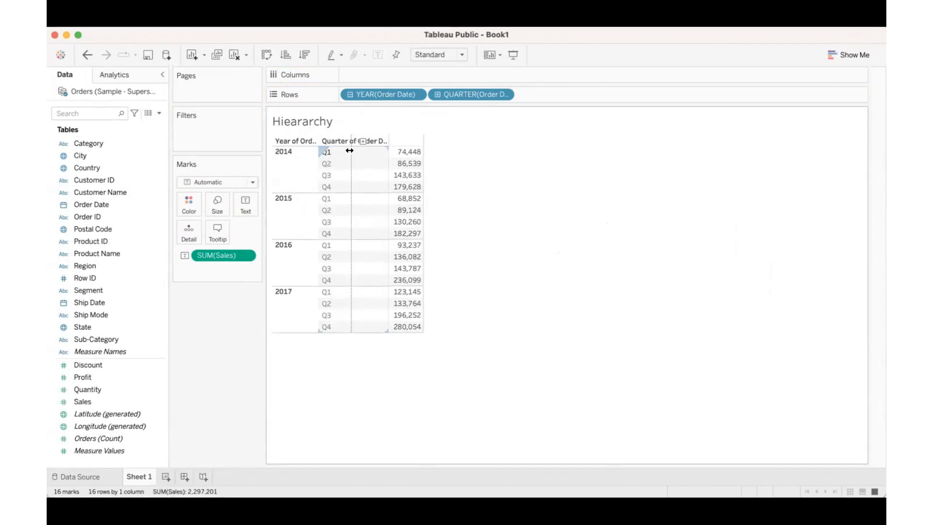
pyautogui.moveTo(349, 151); pyautogui.dragTo(356, 152)
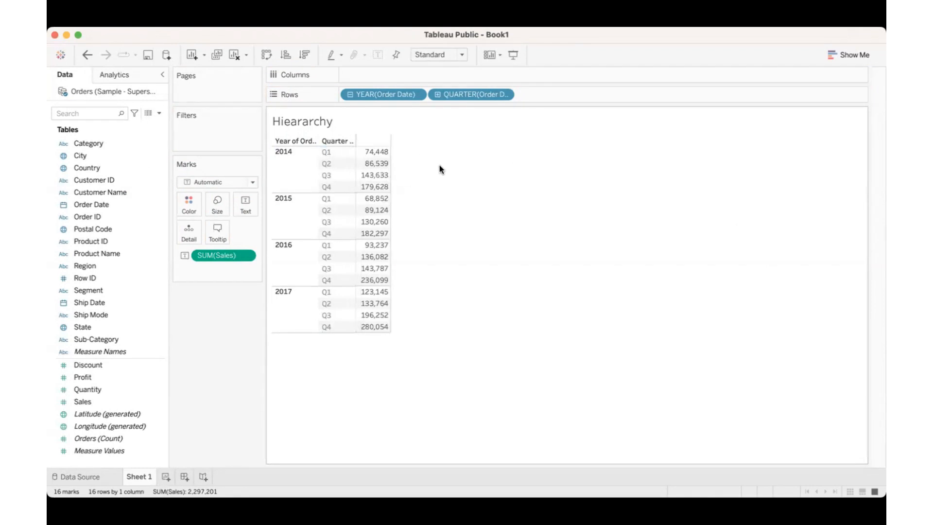
pyautogui.click(291, 55)
pyautogui.click(305, 55)
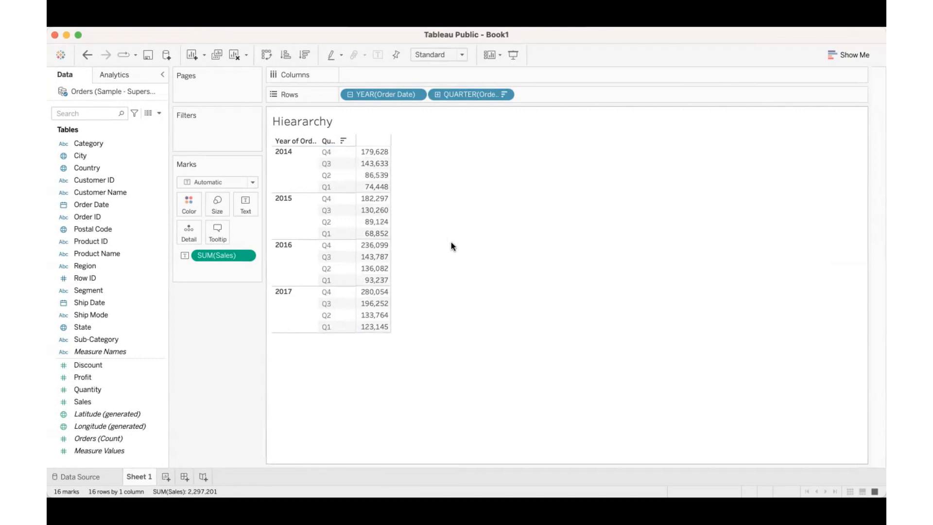
# Add Category to the rows ahead of the order year and widen the quarter column slightly
pyautogui.click(101, 144)
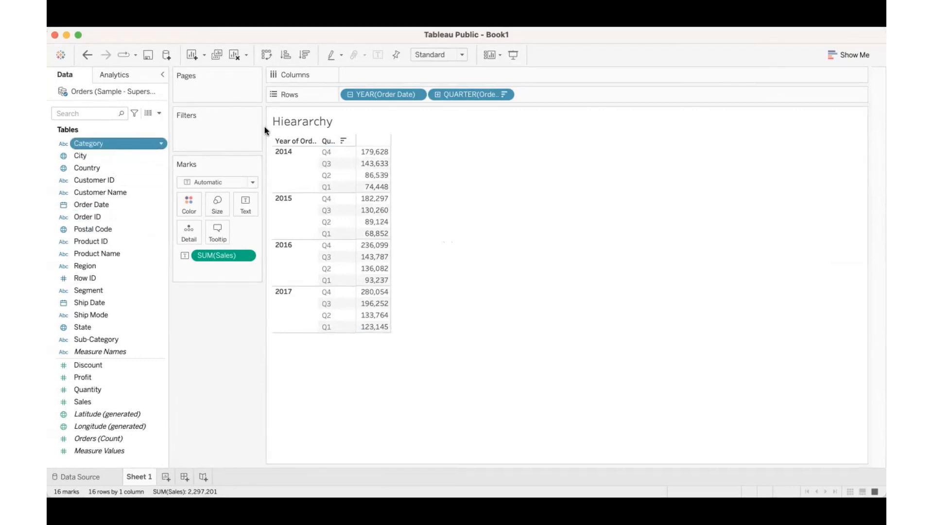
pyautogui.moveTo(264, 126); pyautogui.dragTo(346, 94)
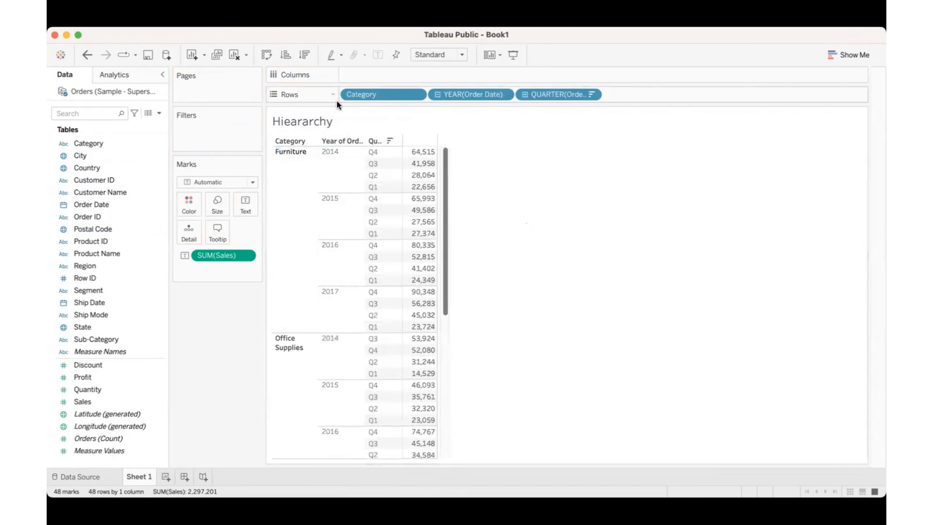
pyautogui.moveTo(370, 95)
pyautogui.mouseDown()
pyautogui.moveTo(453, 89)
pyautogui.moveTo(365, 98)
pyautogui.mouseUp()
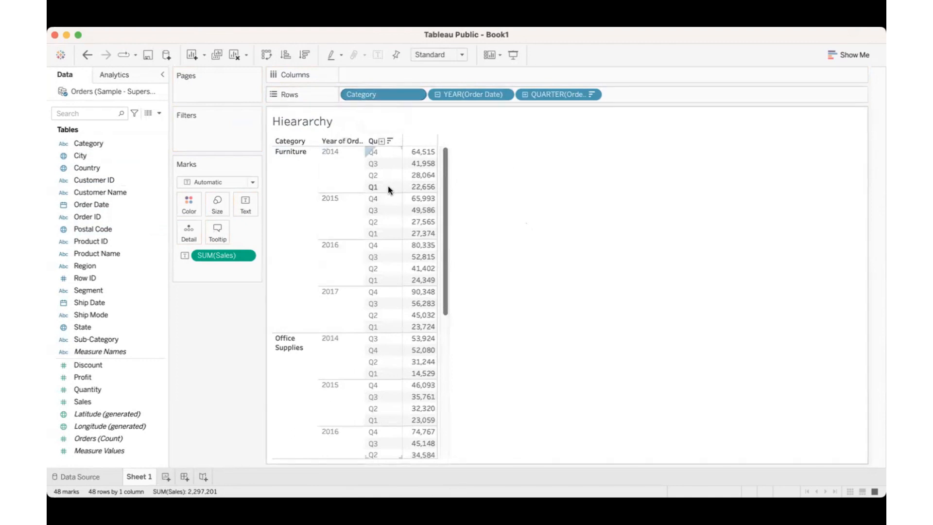
pyautogui.moveTo(401, 174)
pyautogui.moveTo(401, 174); pyautogui.dragTo(415, 174)
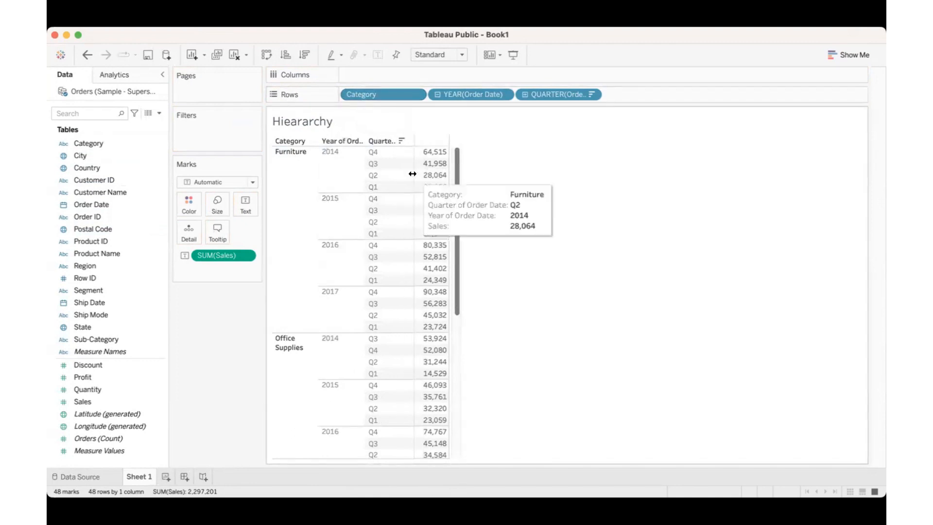
pyautogui.scroll(-10, 285, 351)
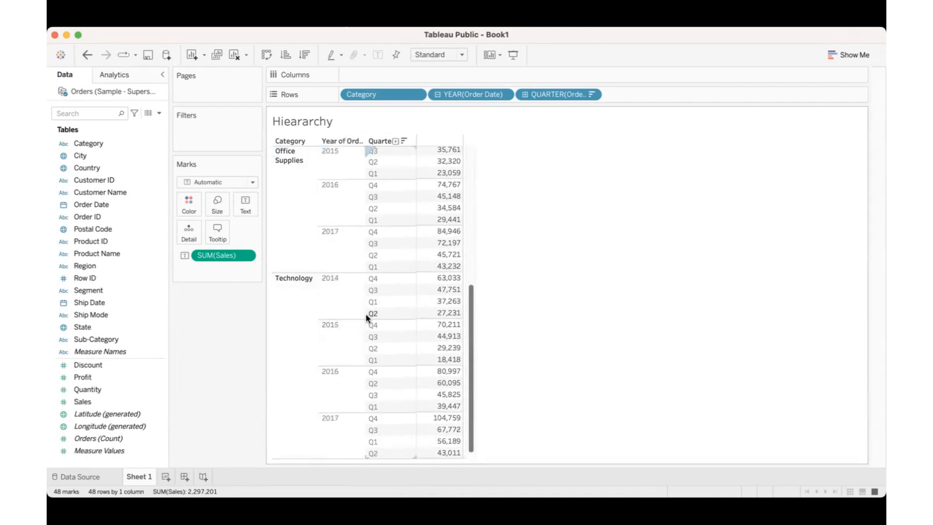
pyautogui.scroll(10, 366, 317)
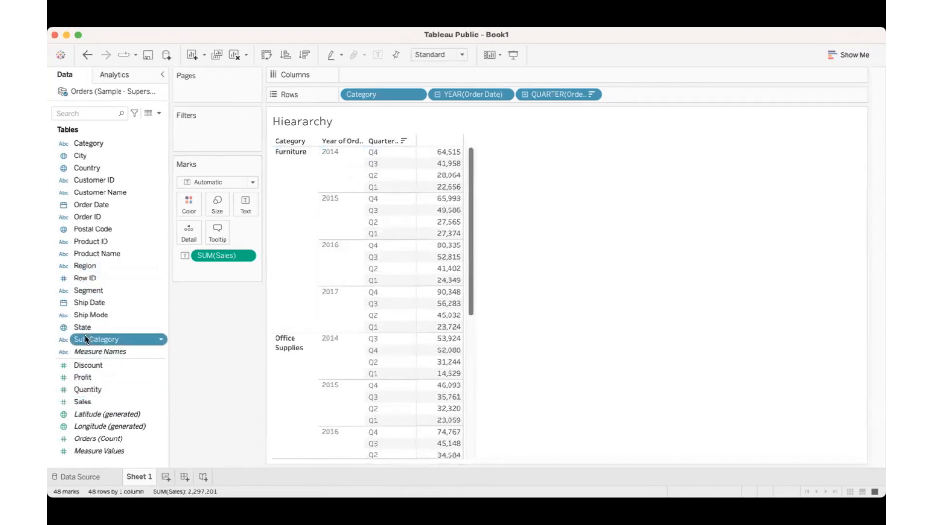
# Add Sub-Category to the rows between Category and the order year, keeping the quarters sorted descending by sales
pyautogui.moveTo(85, 338); pyautogui.dragTo(422, 92)
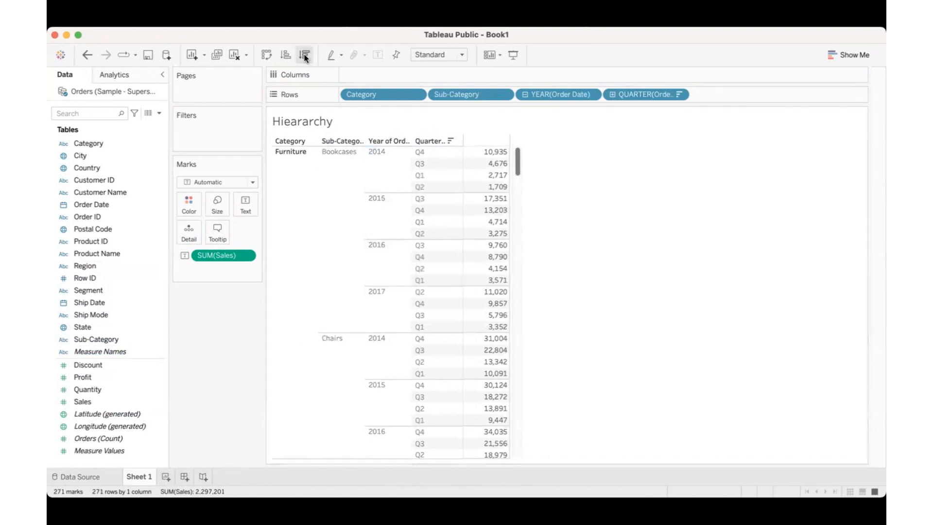
pyautogui.click(285, 55)
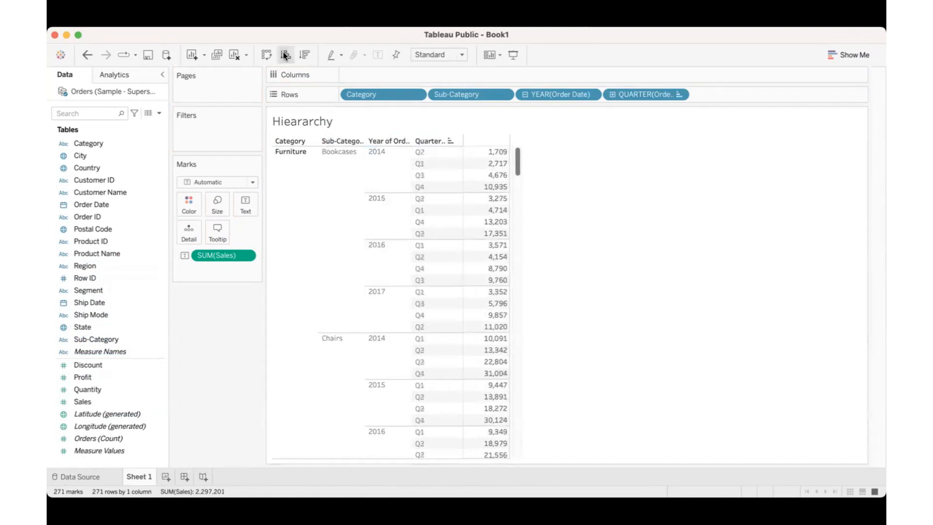
pyautogui.click(304, 55)
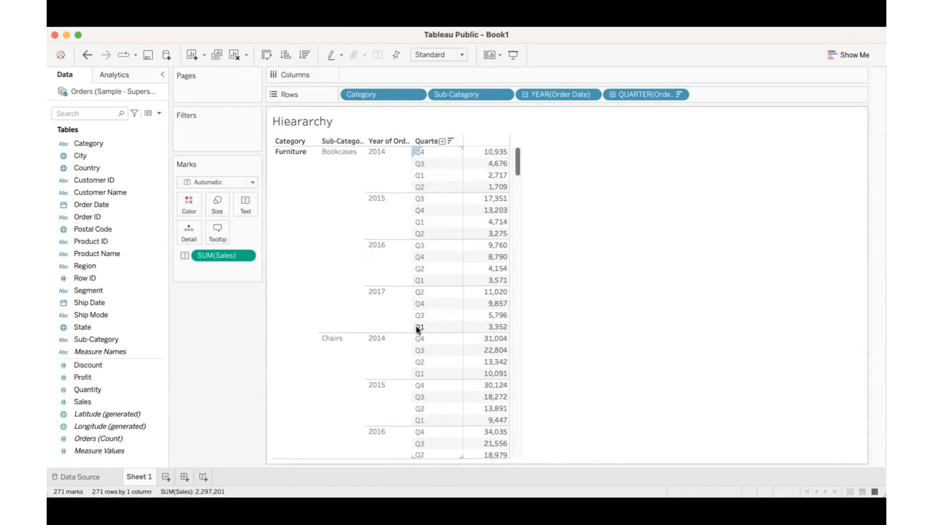
# Examine the quarterly sales of each furniture sub-category across the years and how the quarters are ordered
pyautogui.scroll(-5, 382, 363)
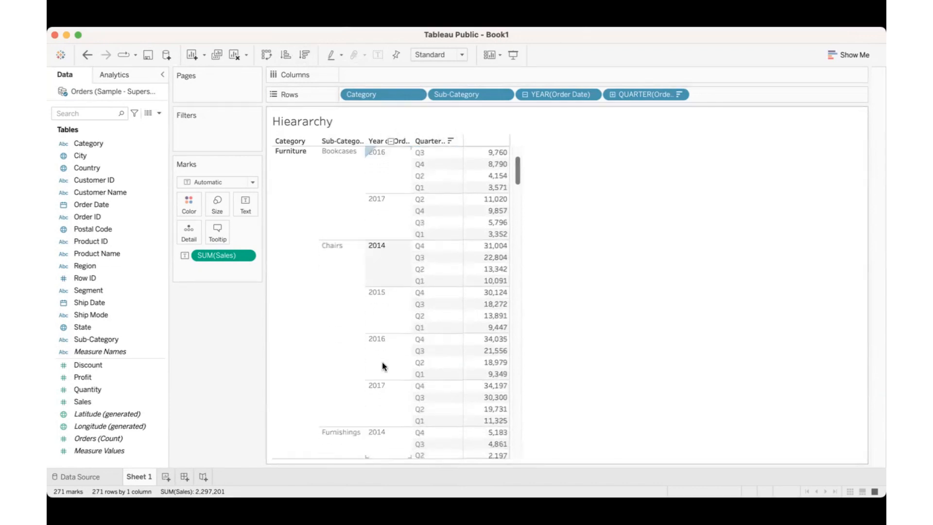
pyautogui.scroll(-8, 381, 363)
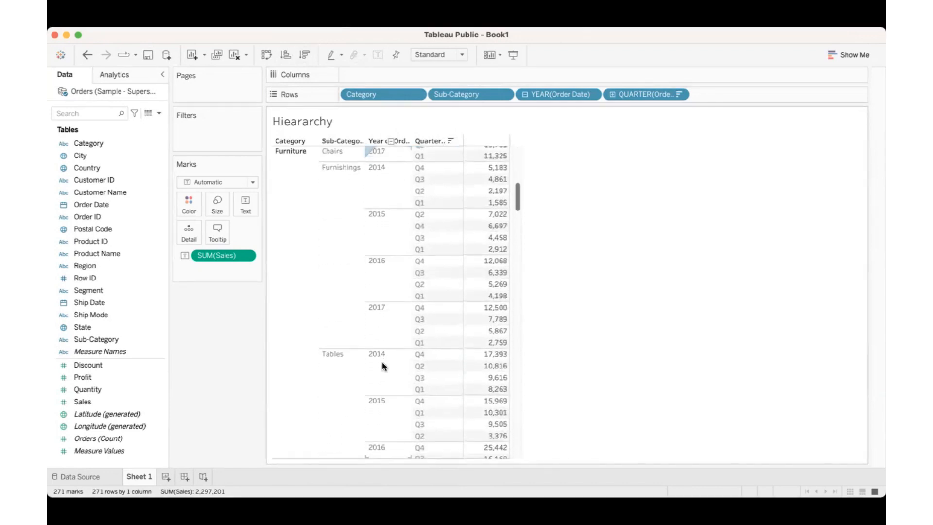
pyautogui.scroll(-6, 382, 365)
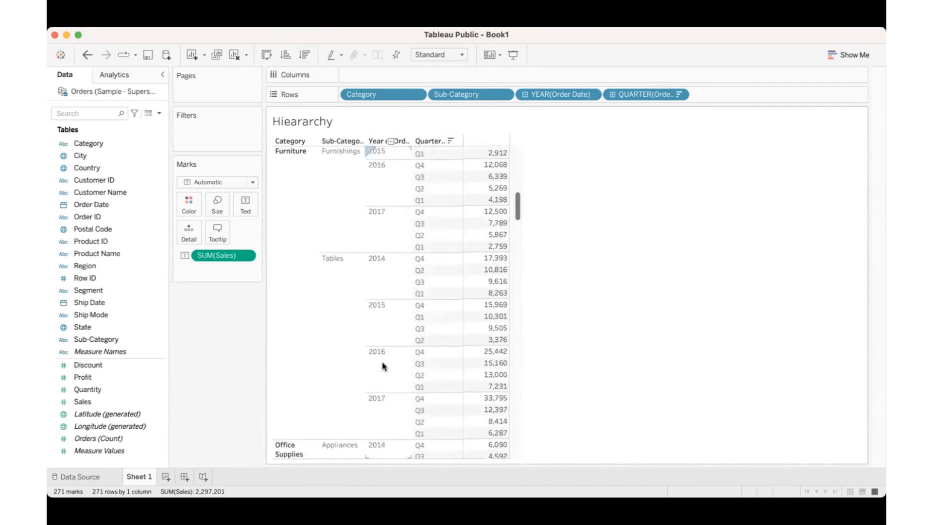
pyautogui.scroll(15, 381, 362)
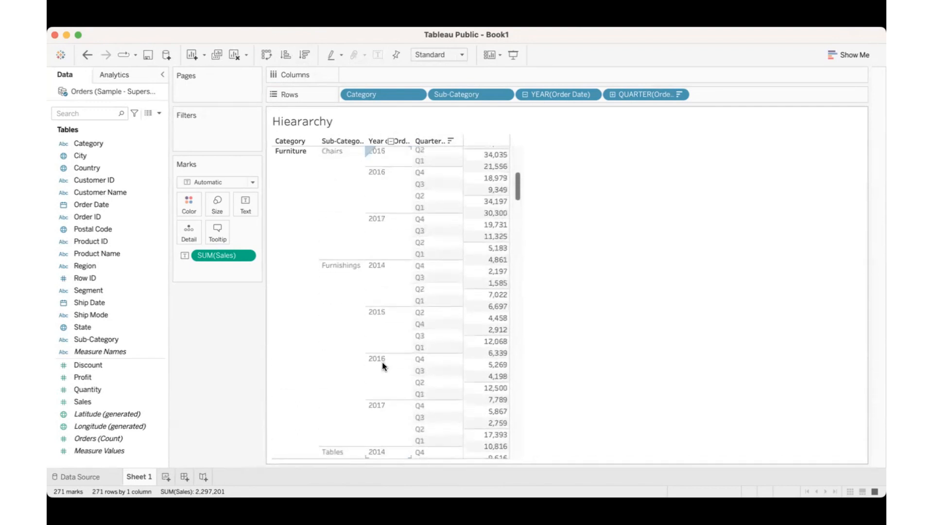
pyautogui.scroll(1, 381, 362)
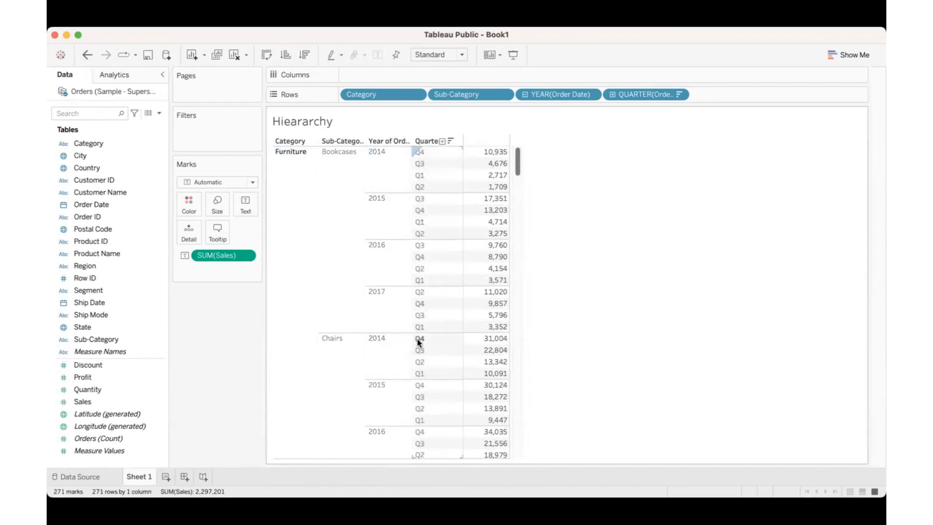
pyautogui.scroll(-5, 418, 345)
pyautogui.scroll(5, 418, 340)
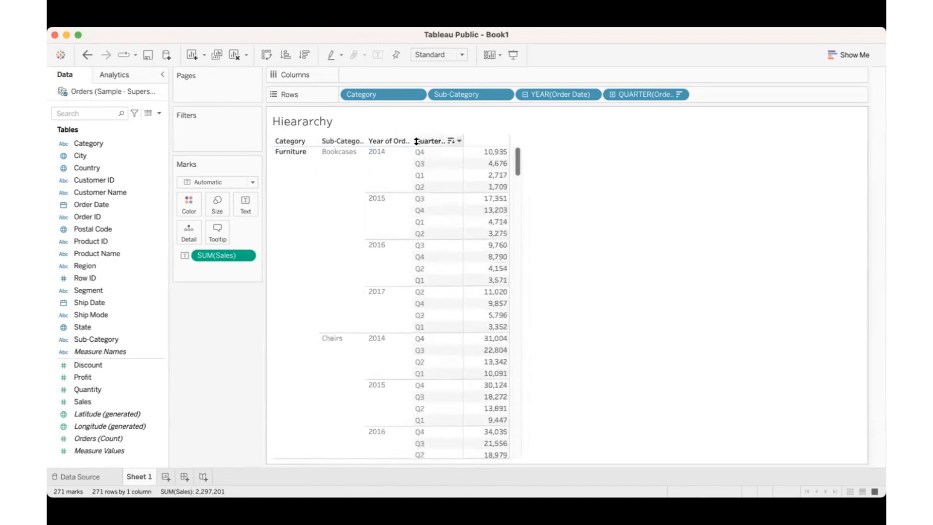
pyautogui.scroll(-8, 413, 159)
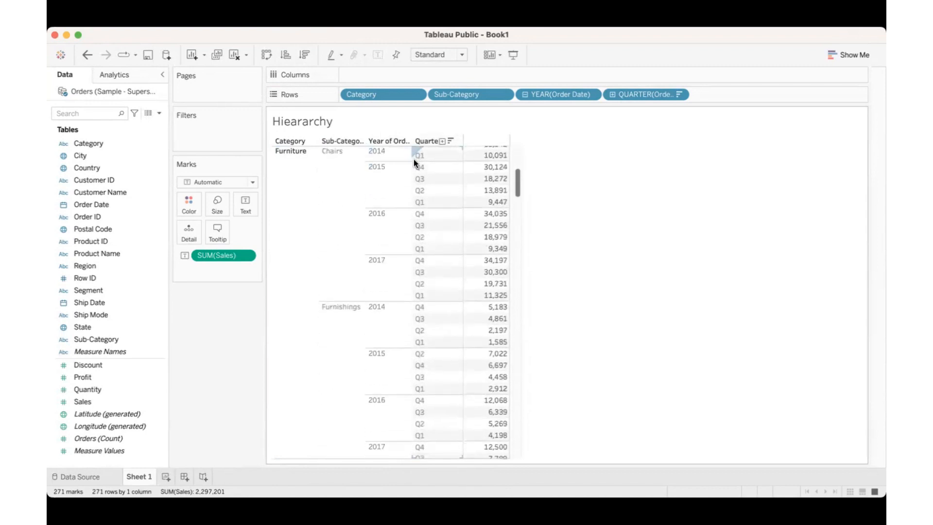
pyautogui.scroll(-5, 419, 308)
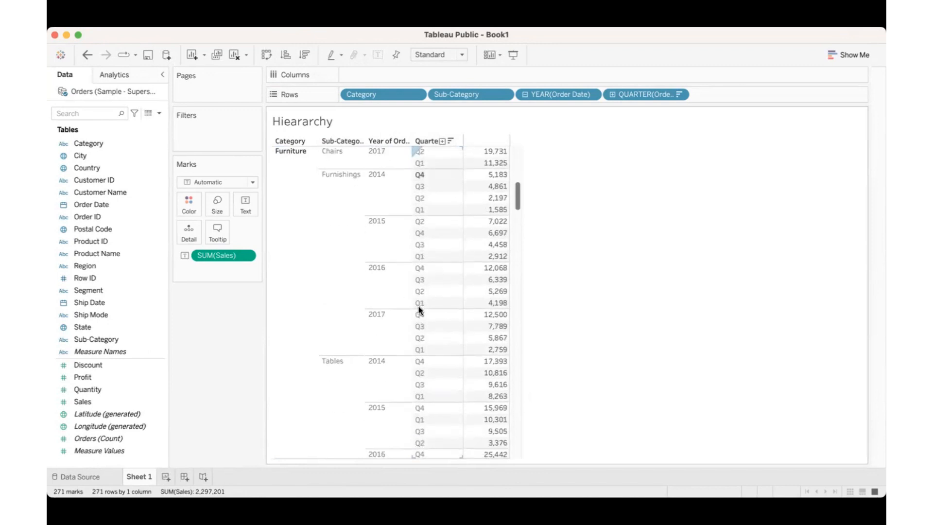
# Examine the quarterly sales of the remaining furniture and office supplies sub-categories and how the quarters rank in each year
pyautogui.scroll(-1, 419, 309)
pyautogui.scroll(-2, 424, 314)
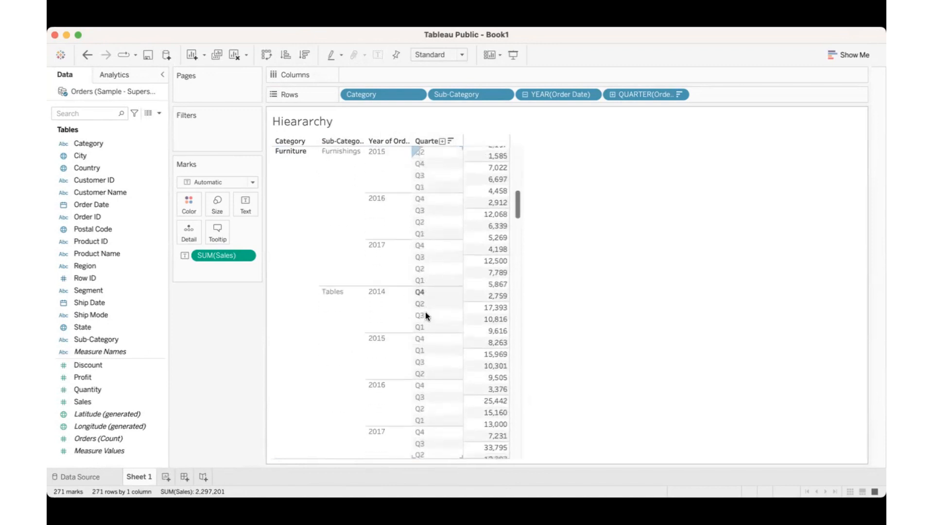
pyautogui.scroll(-6, 426, 314)
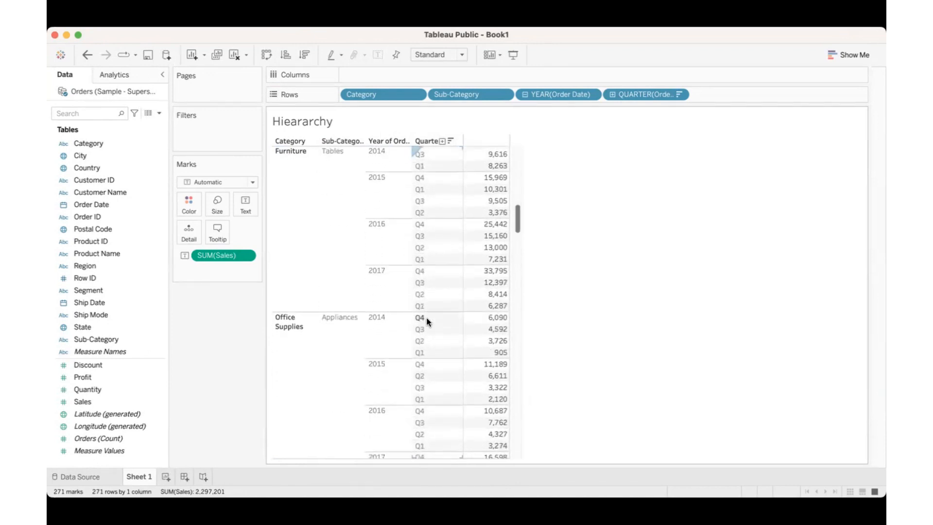
pyautogui.scroll(-7, 427, 320)
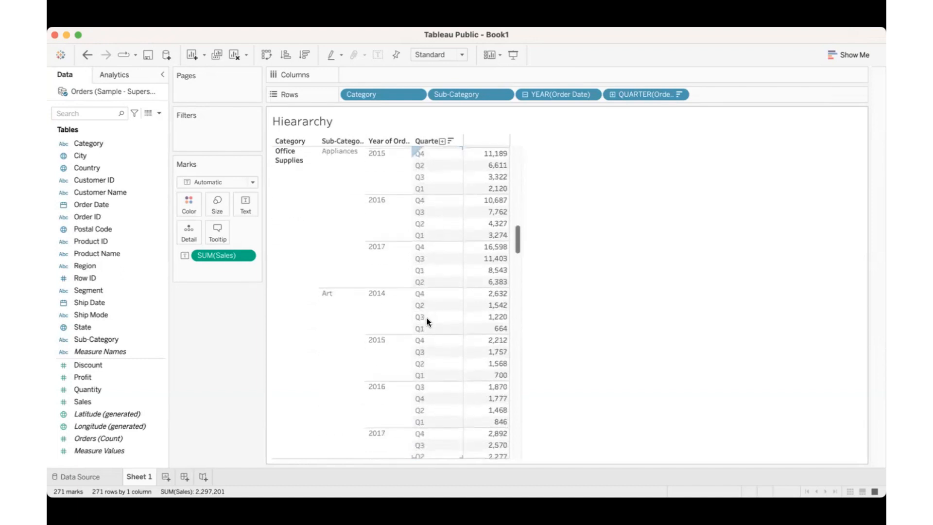
pyautogui.scroll(-2, 427, 321)
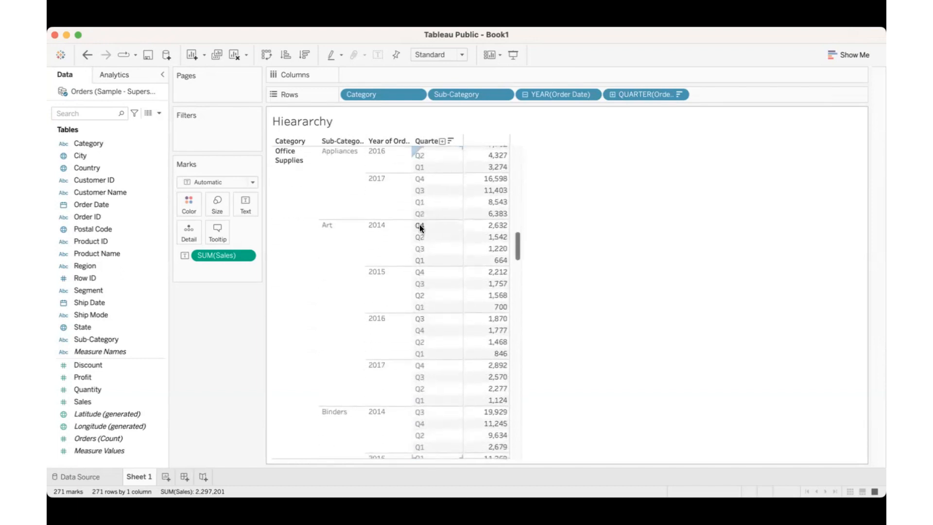
pyautogui.scroll(-5, 419, 250)
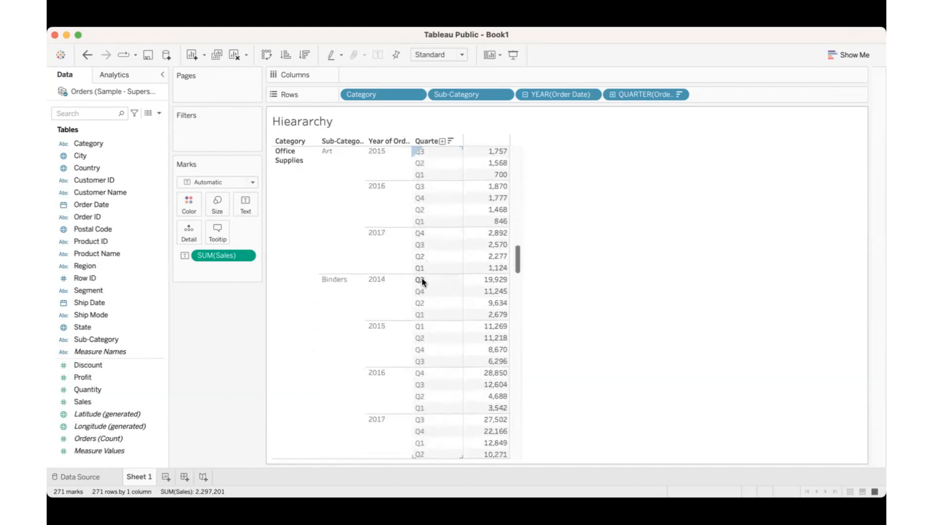
pyautogui.scroll(-7, 423, 277)
pyautogui.scroll(-12, 421, 278)
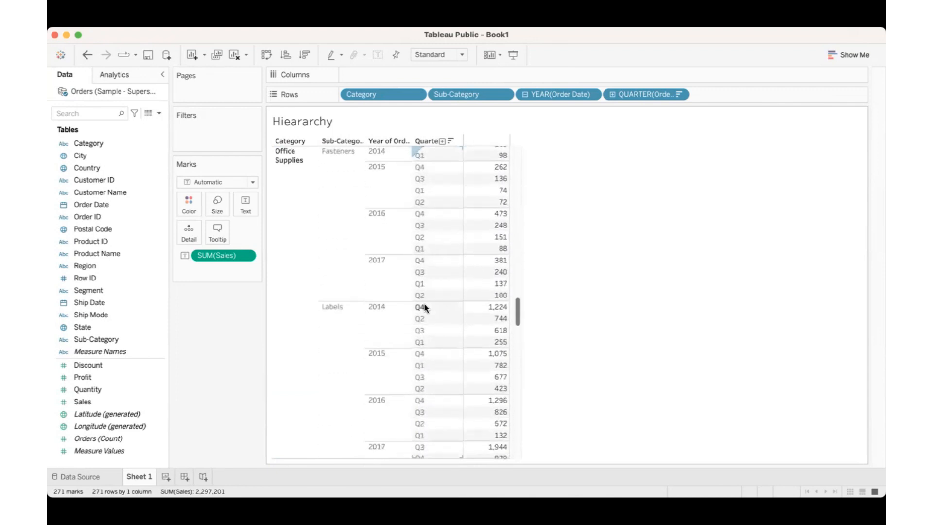
pyautogui.scroll(-8, 424, 304)
pyautogui.scroll(-13, 424, 304)
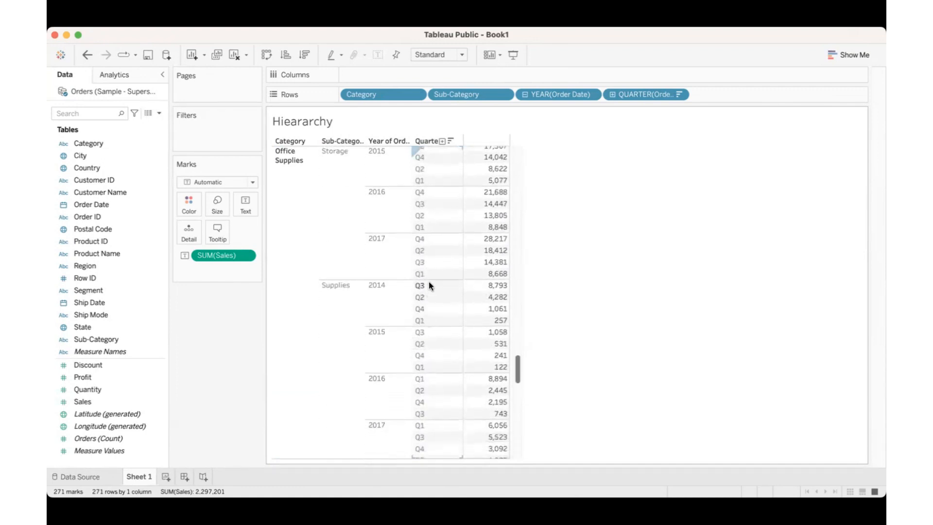
pyautogui.scroll(-7, 428, 282)
pyautogui.scroll(20, 429, 281)
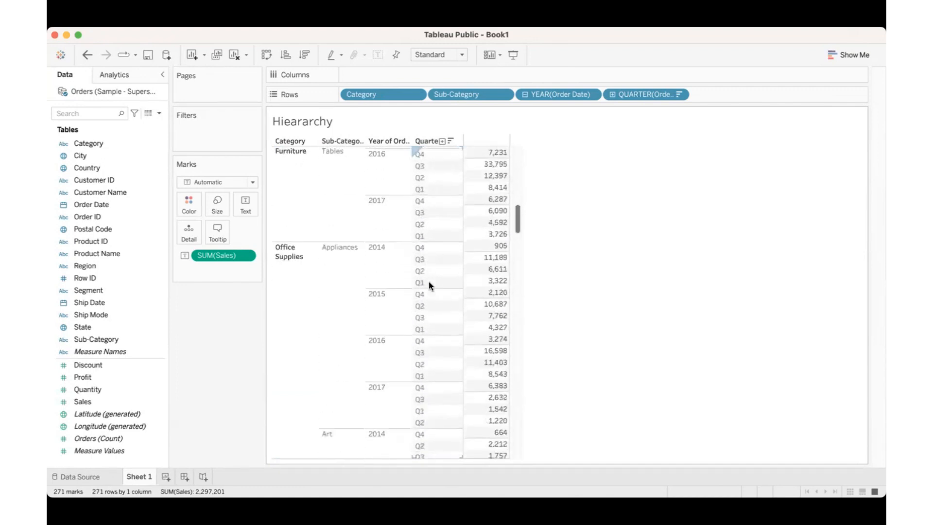
pyautogui.scroll(-5, 428, 282)
pyautogui.scroll(-11, 428, 281)
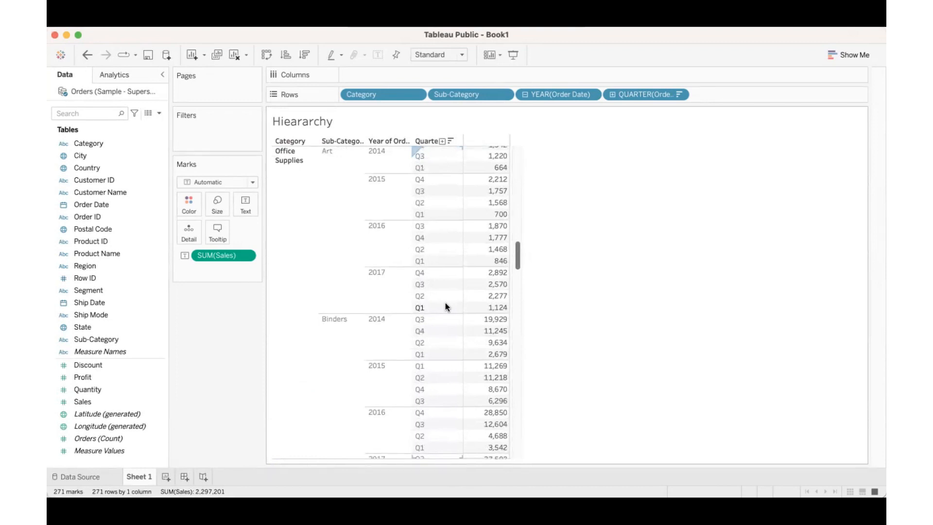
pyautogui.scroll(10, 436, 348)
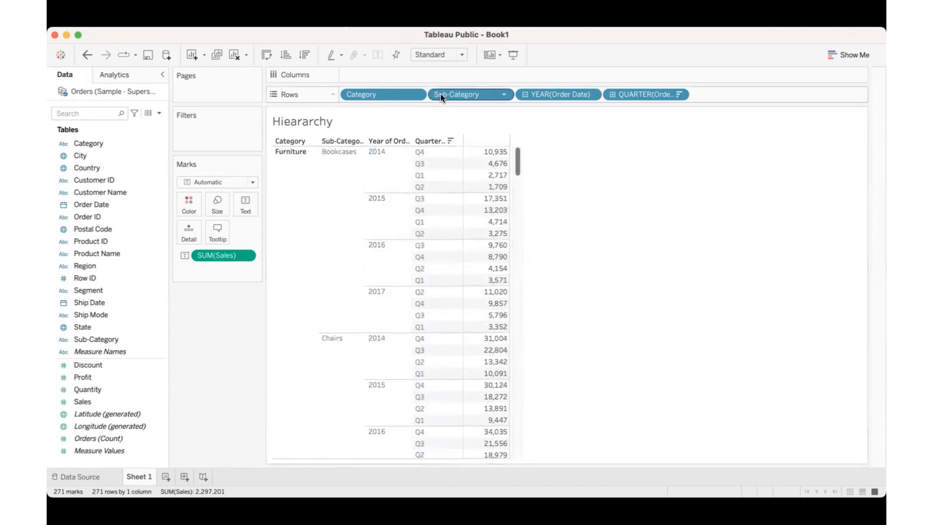
# Remove Sub-Category and Category from the rows and combine the two fields into a hierarchy named Category, Sub-Category
pyautogui.moveTo(440, 94); pyautogui.dragTo(234, 316)
pyautogui.moveTo(360, 97); pyautogui.dragTo(206, 351)
pyautogui.moveTo(73, 337); pyautogui.dragTo(86, 141)
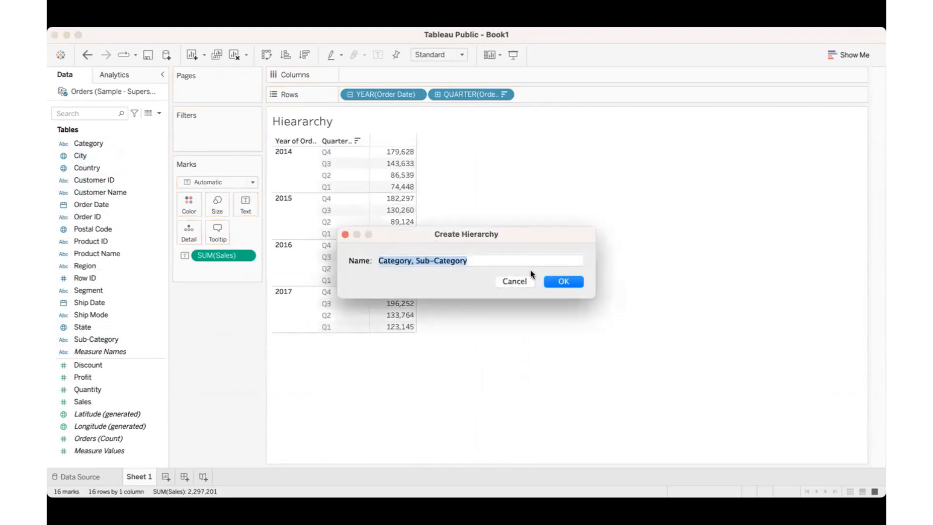
pyautogui.click(562, 281)
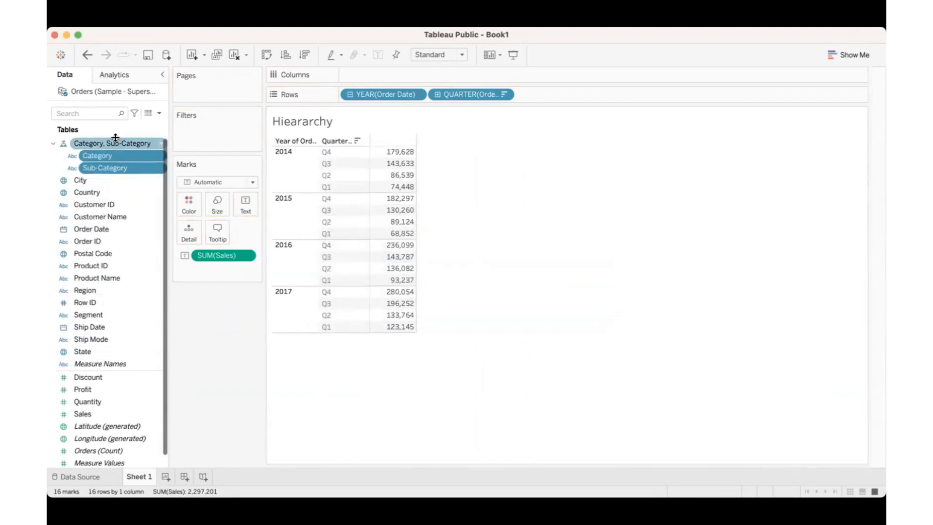
# Add the Category, Sub-Category hierarchy to the rows ahead of the order year and expand it to the sub-category level
pyautogui.moveTo(113, 145); pyautogui.dragTo(219, 358)
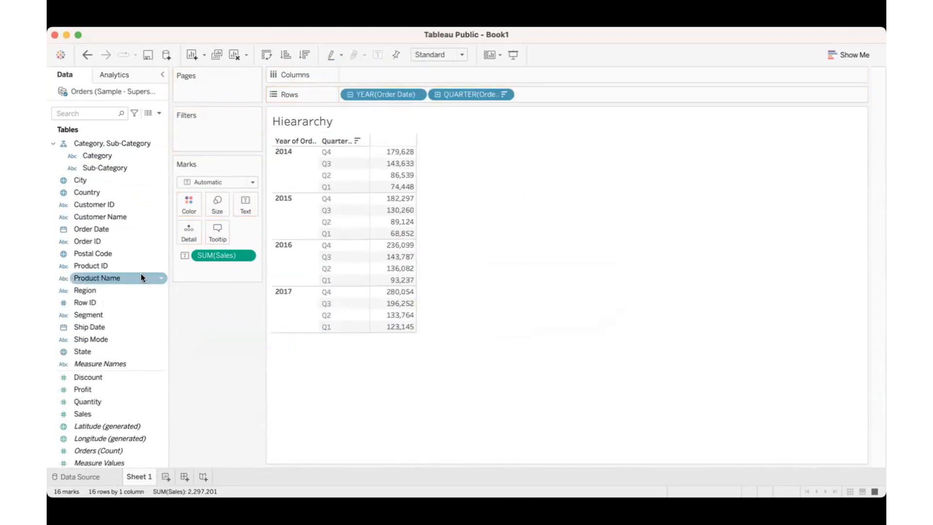
pyautogui.click(90, 155)
pyautogui.moveTo(113, 144); pyautogui.dragTo(410, 101)
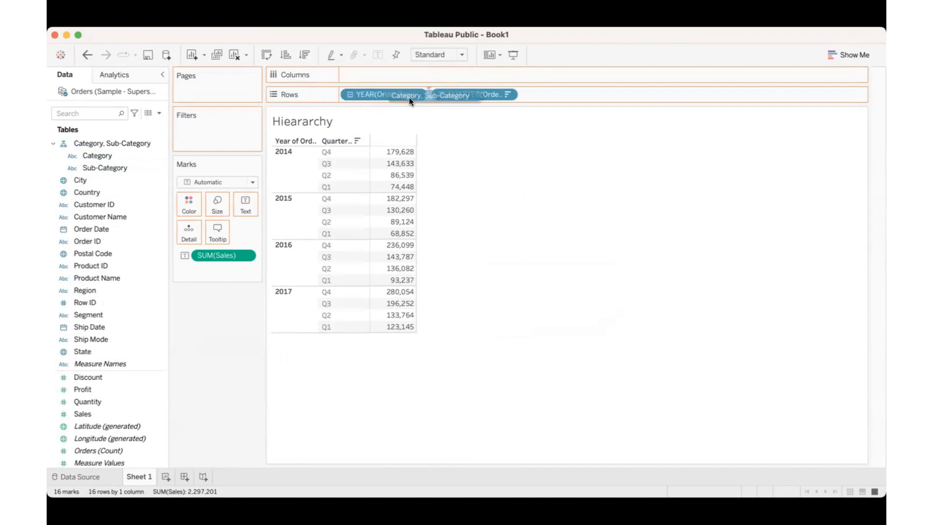
pyautogui.moveTo(409, 101); pyautogui.dragTo(340, 100)
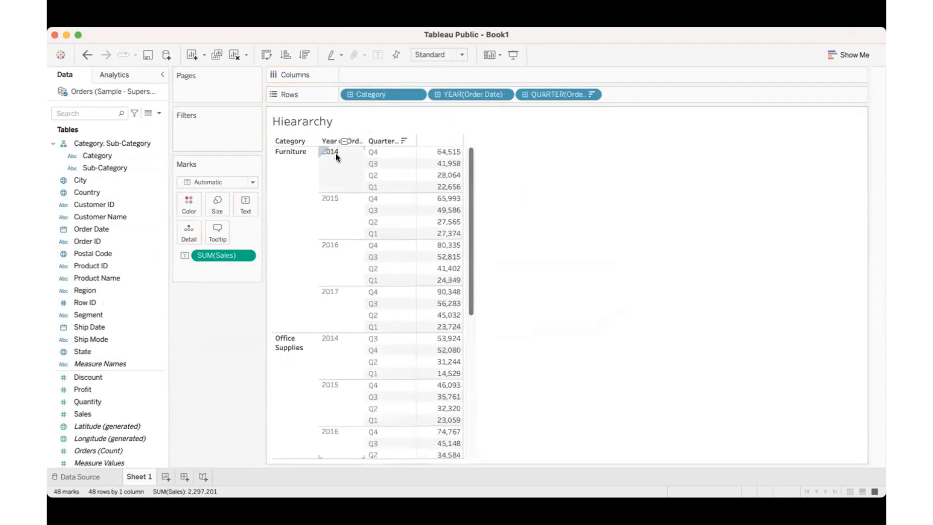
pyautogui.click(349, 95)
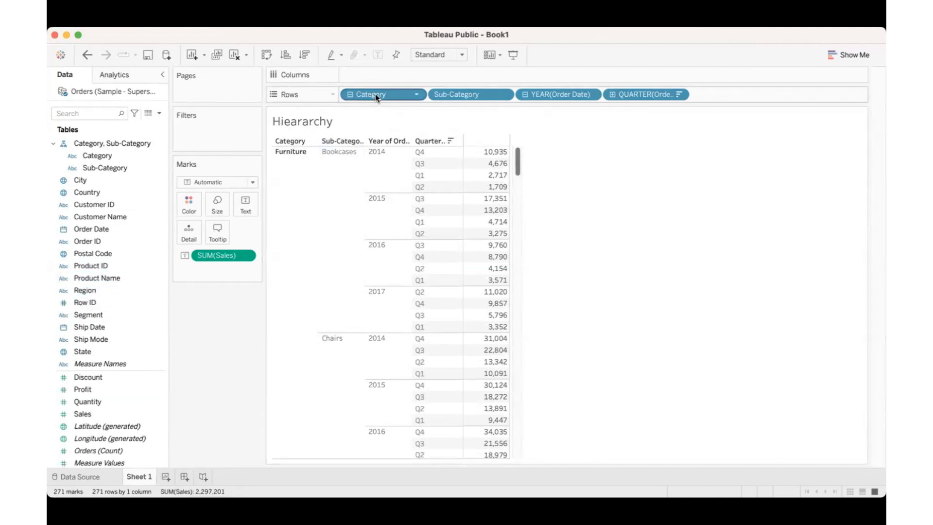
# Collapse the category hierarchy and remove it from the rows
pyautogui.click(351, 95)
pyautogui.moveTo(369, 94); pyautogui.dragTo(229, 328)
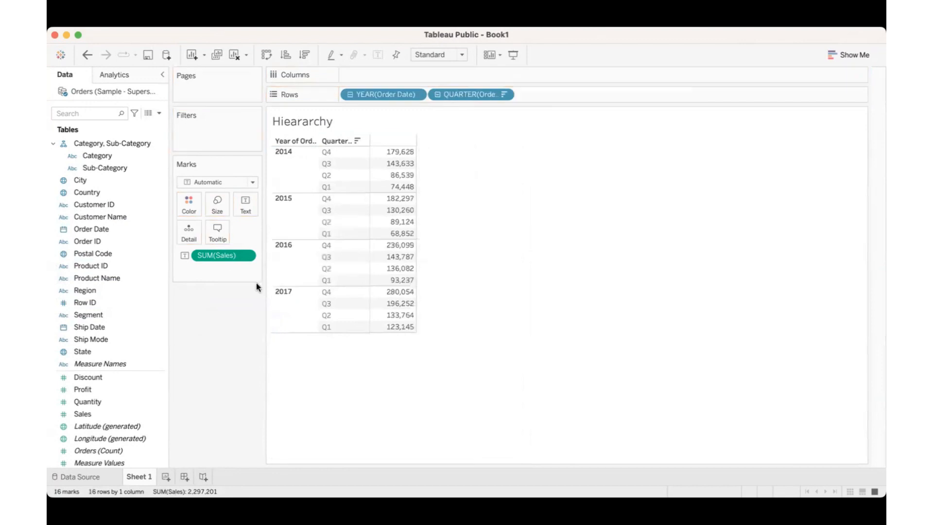
# Drill the order date down from quarters to months and widen the month column slightly
pyautogui.click(436, 95)
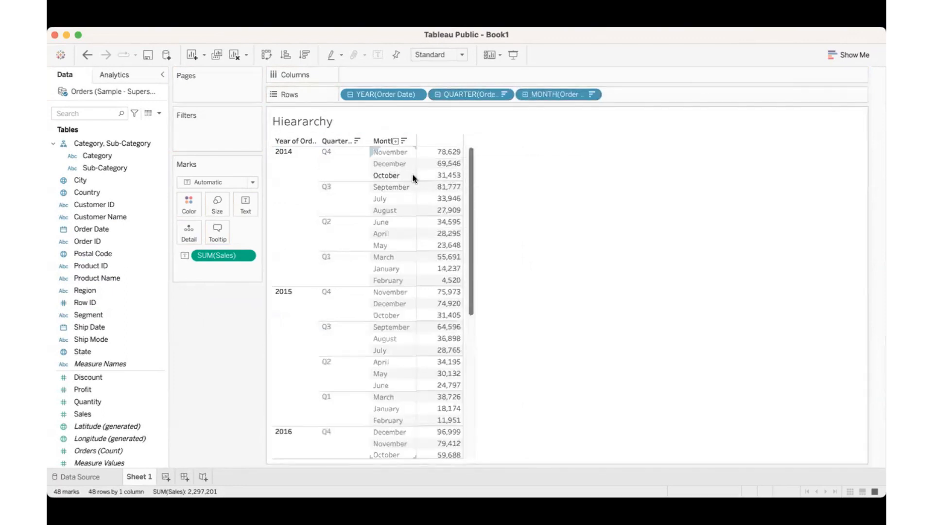
pyautogui.moveTo(415, 173); pyautogui.dragTo(431, 174)
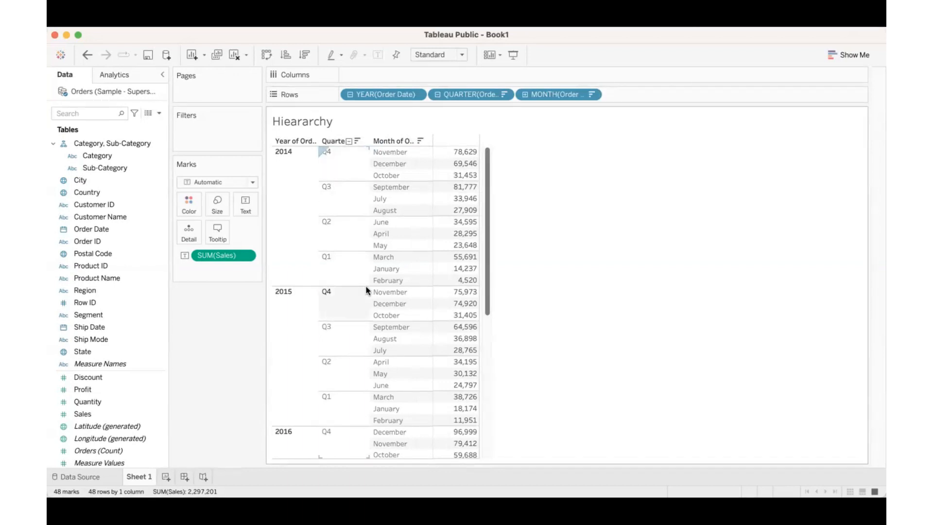
pyautogui.scroll(-3, 360, 317)
pyautogui.scroll(3, 360, 317)
# Place the Category, Sub-Category hierarchy before the order year in the rows, expanding it to sub-categories and collapsing it back to categories
pyautogui.click(102, 144)
pyautogui.moveTo(102, 144); pyautogui.dragTo(358, 95)
pyautogui.click(349, 95)
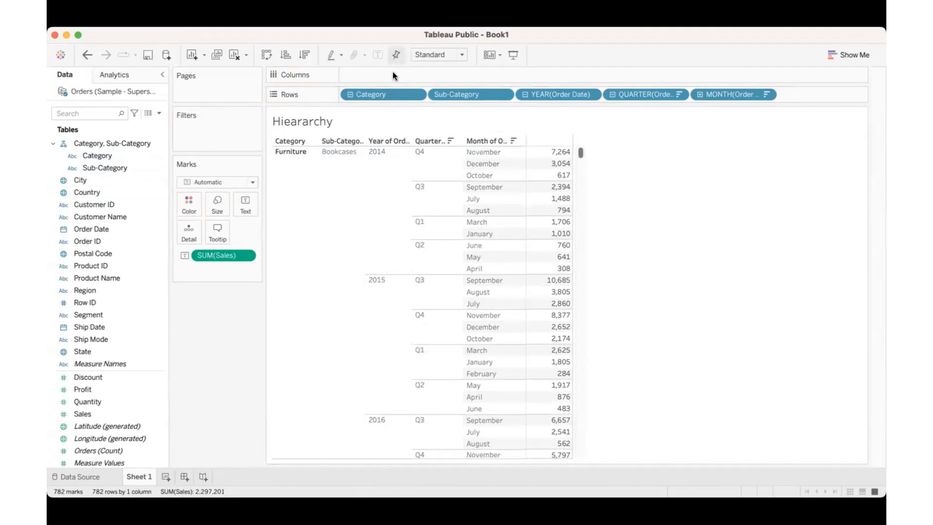
pyautogui.moveTo(447, 94)
pyautogui.mouseDown()
pyautogui.moveTo(177, 347)
pyautogui.moveTo(450, 94)
pyautogui.mouseUp()
pyautogui.click(349, 94)
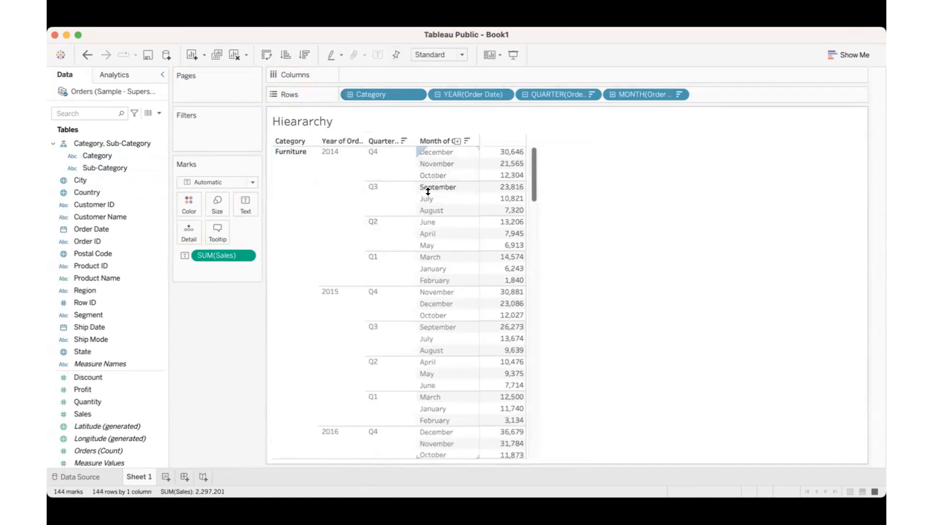
# Review the monthly sales of each category and drill the order date down from months to days
pyautogui.scroll(-10, 431, 262)
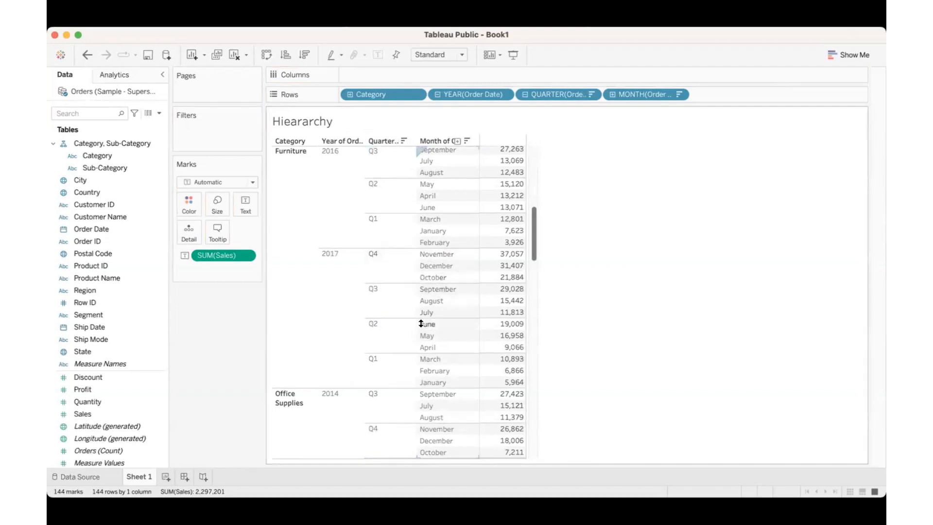
pyautogui.scroll(-20, 423, 350)
pyautogui.scroll(-2, 418, 362)
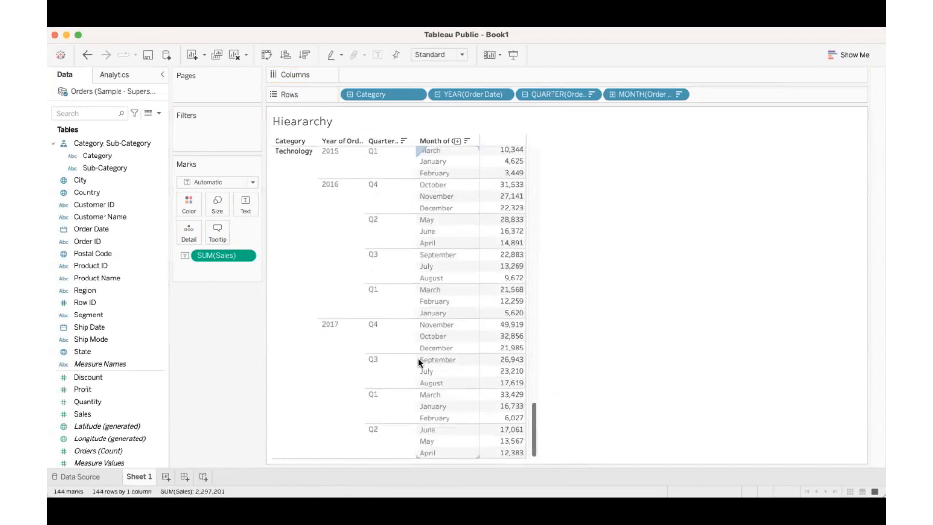
pyautogui.scroll(5, 418, 362)
pyautogui.scroll(-5, 419, 362)
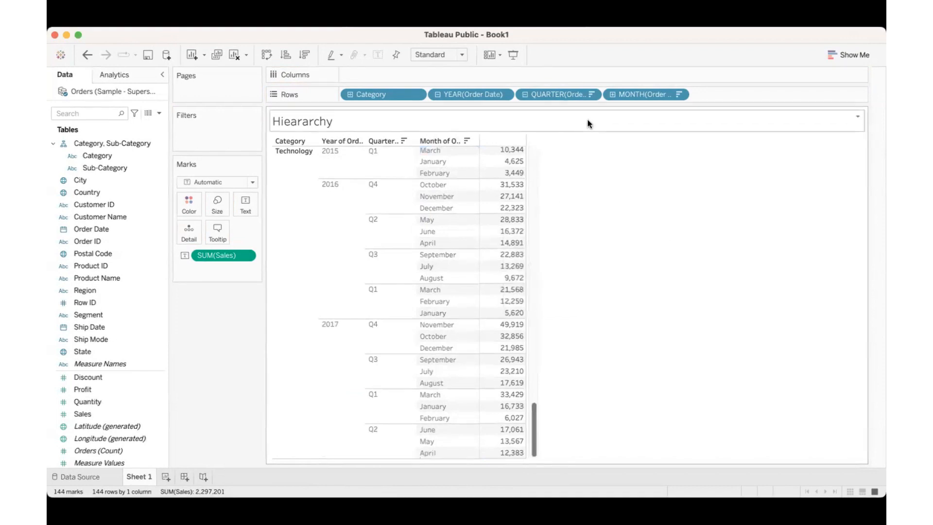
pyautogui.click(612, 95)
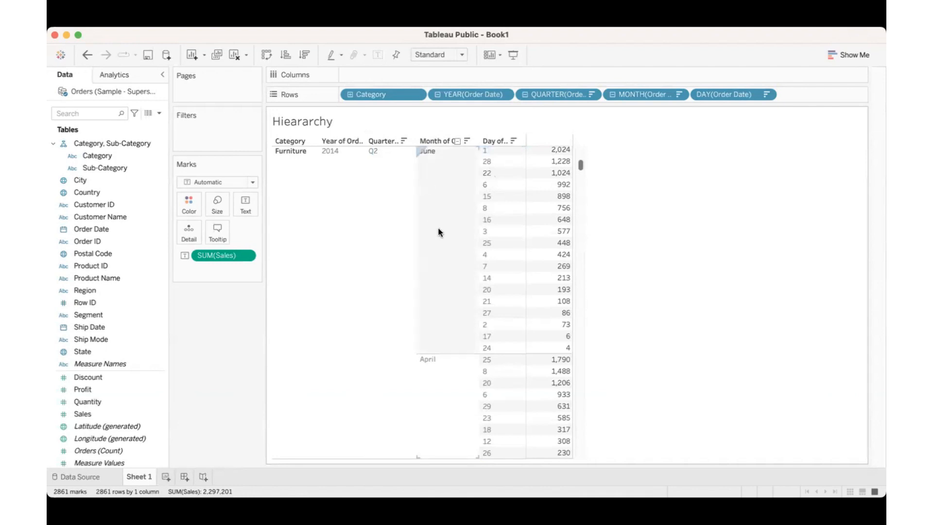
# Review the daily sales across the categories and sort the order years so that 2017 comes first
pyautogui.scroll(-15, 437, 235)
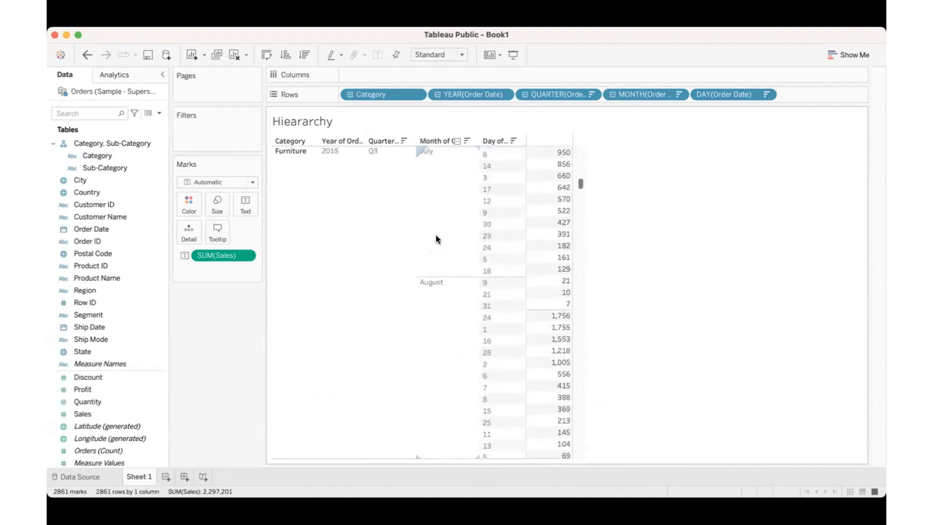
pyautogui.scroll(-20, 436, 237)
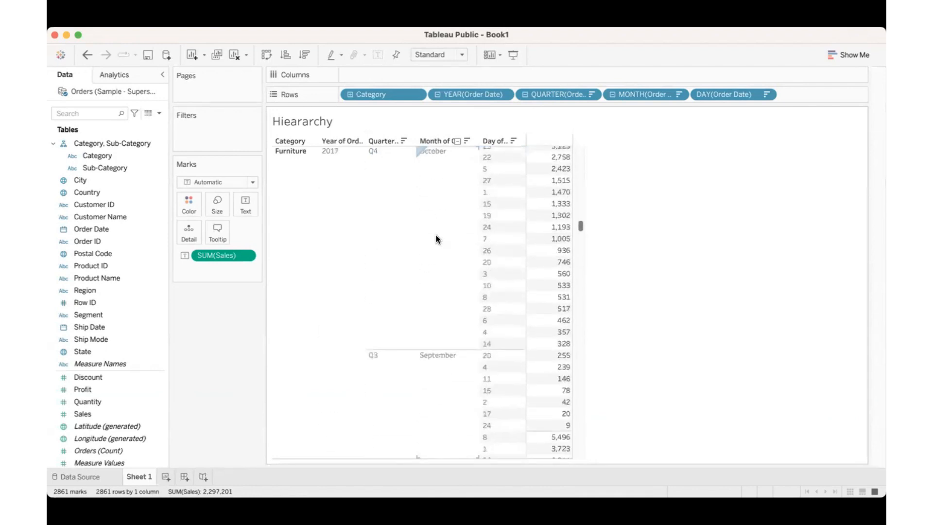
pyautogui.scroll(-20, 435, 237)
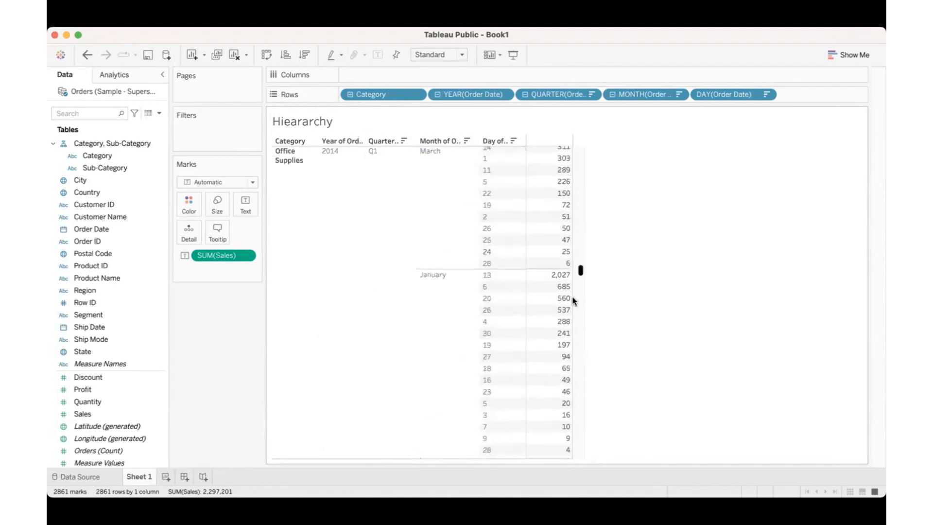
pyautogui.moveTo(580, 271); pyautogui.dragTo(579, 391)
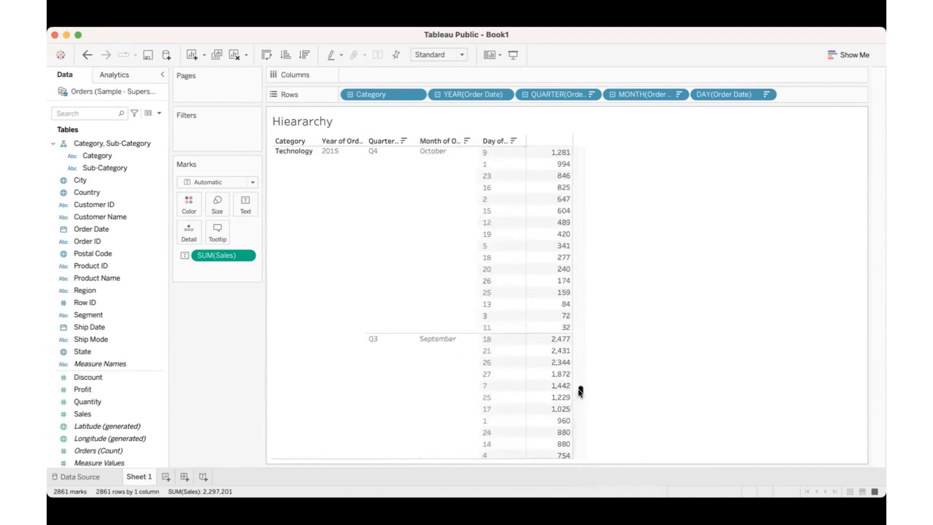
pyautogui.moveTo(580, 391); pyautogui.dragTo(579, 151)
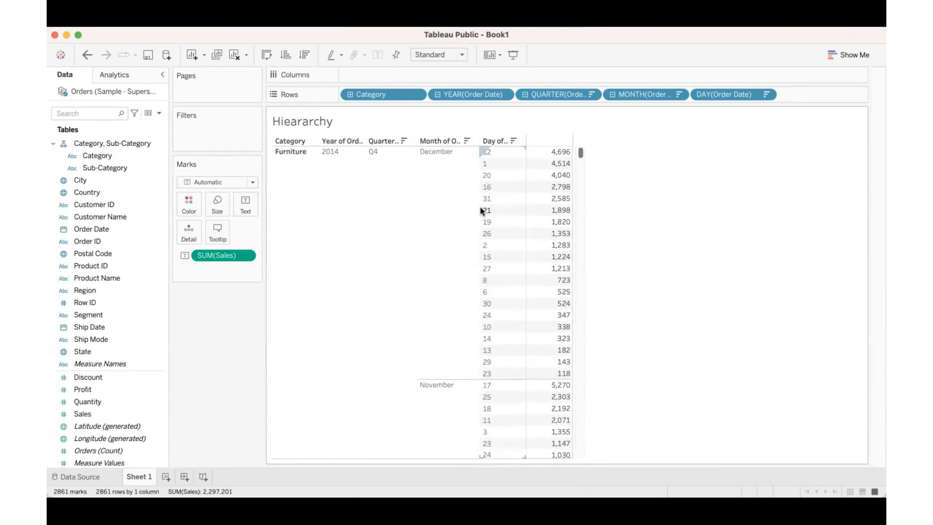
pyautogui.click(504, 97)
pyautogui.click(625, 259)
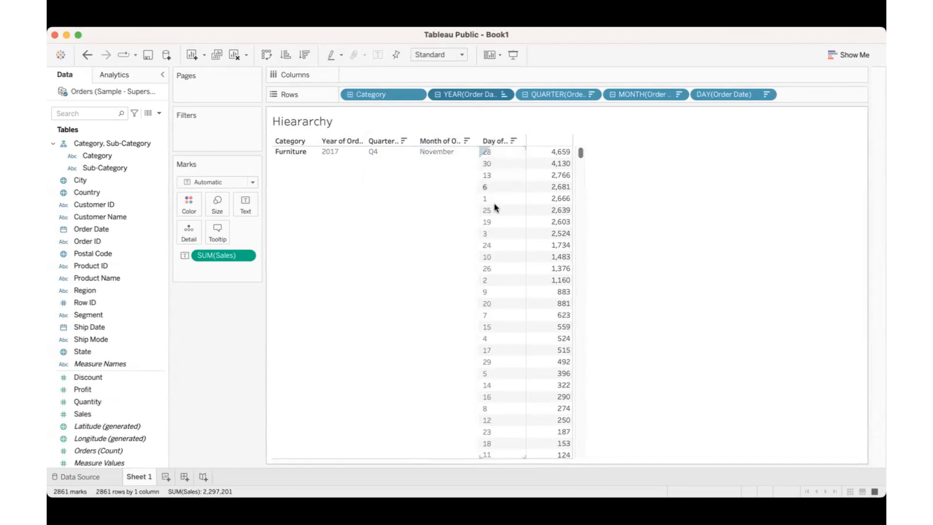
# Examine the daily furniture sales in the months and quarters of 2017
pyautogui.scroll(-10, 491, 233)
pyautogui.scroll(5, 492, 234)
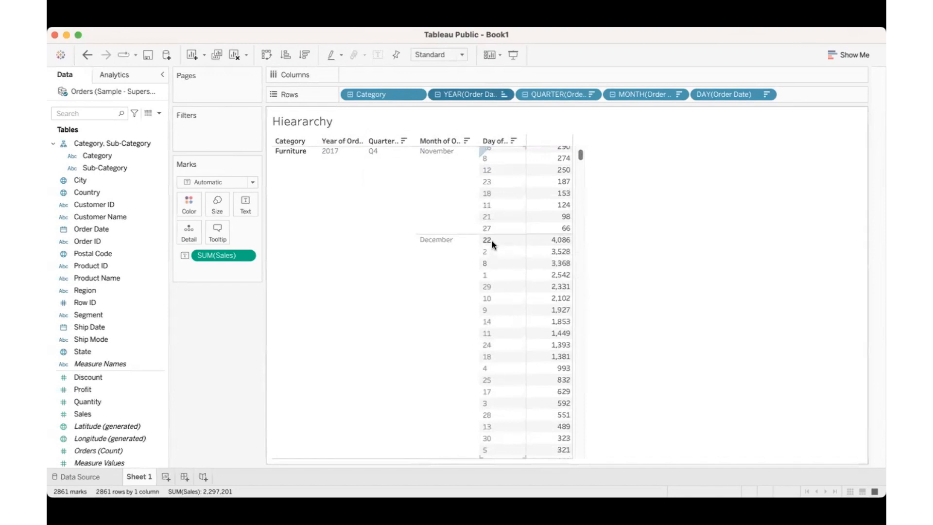
pyautogui.scroll(-10, 492, 242)
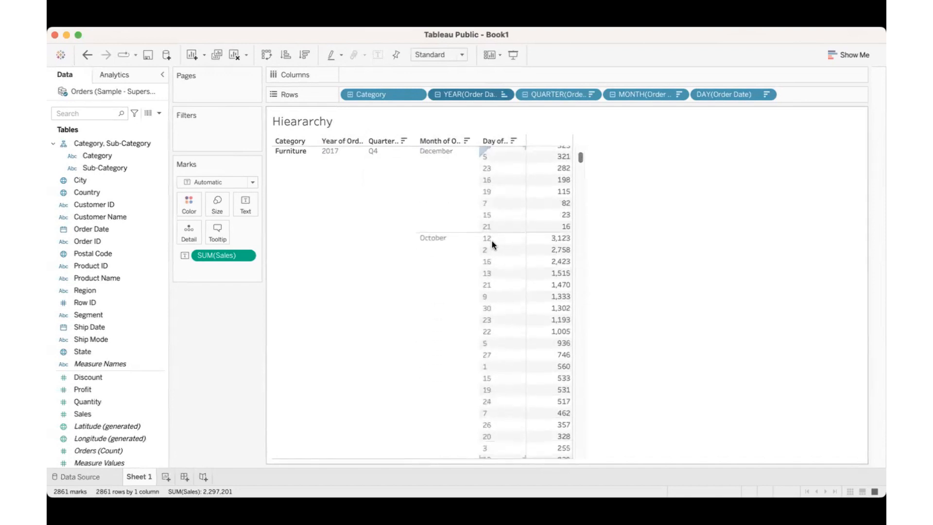
pyautogui.scroll(-15, 491, 242)
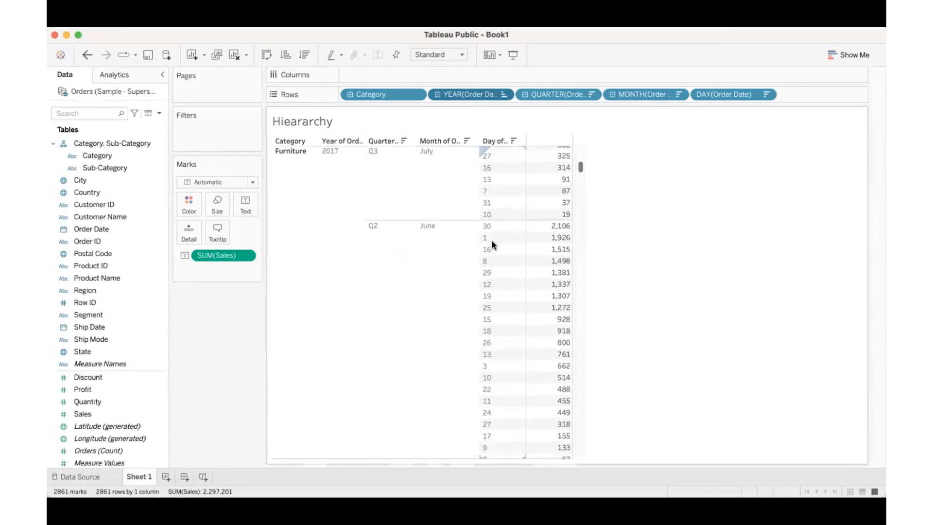
pyautogui.scroll(10, 491, 241)
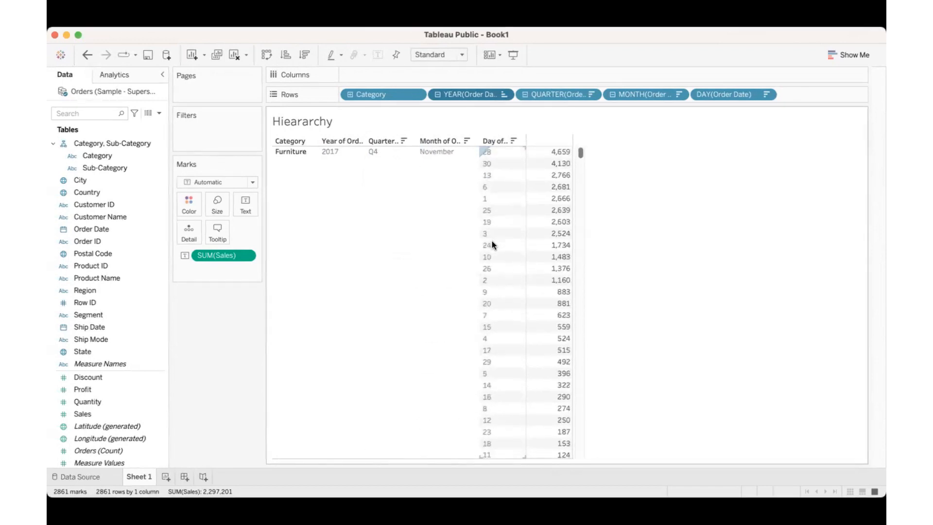
# Expand the categories to sub-categories, collapsing the order date to years and the sub-categories back to categories
pyautogui.click(347, 94)
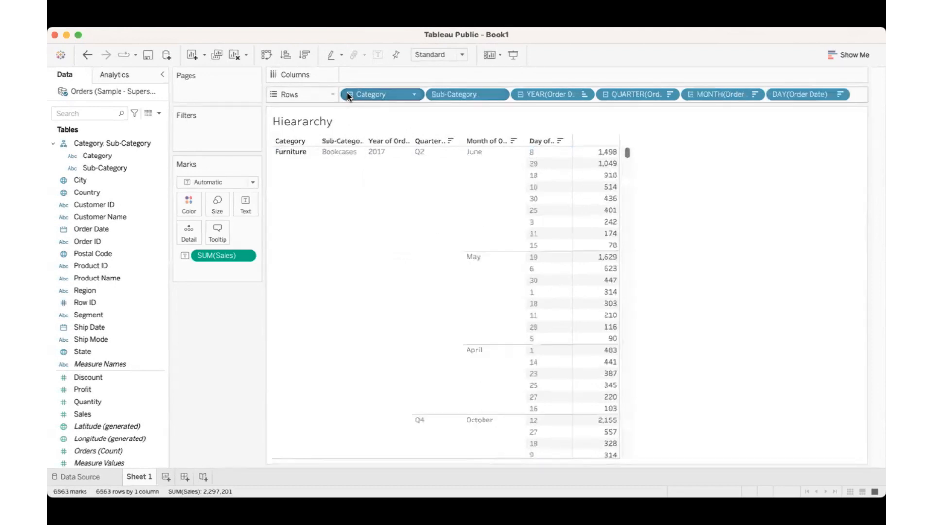
pyautogui.click(520, 95)
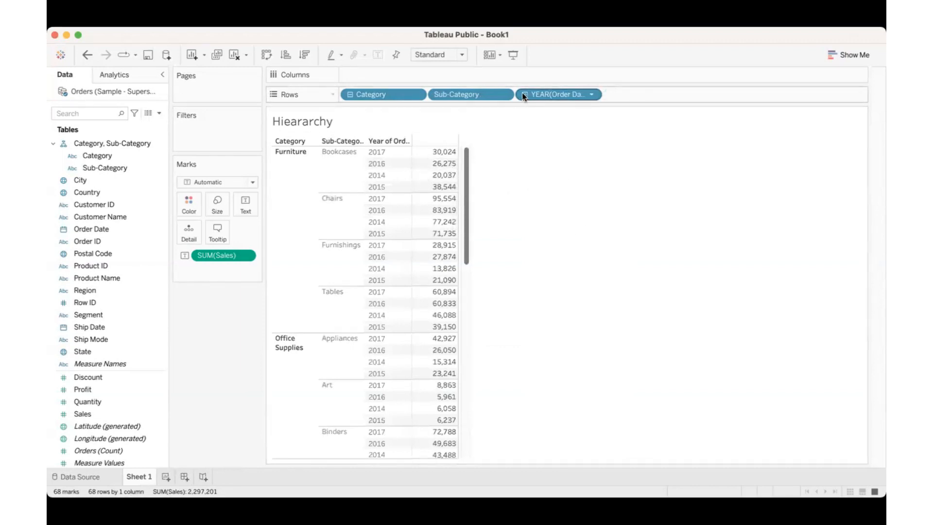
pyautogui.click(349, 94)
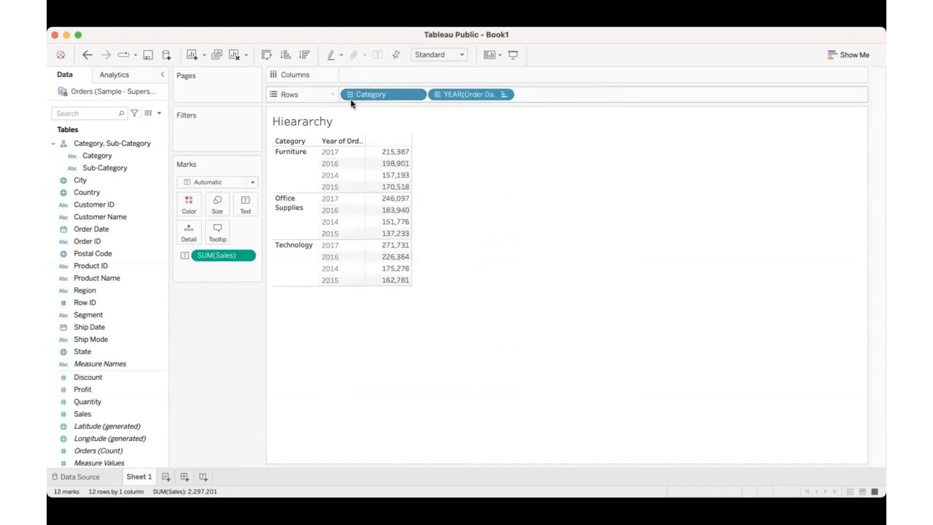
# Add "Drill Down &" before the existing sheet title so it reads "Drill Down & Hieararchy"
pyautogui.moveTo(376, 179)
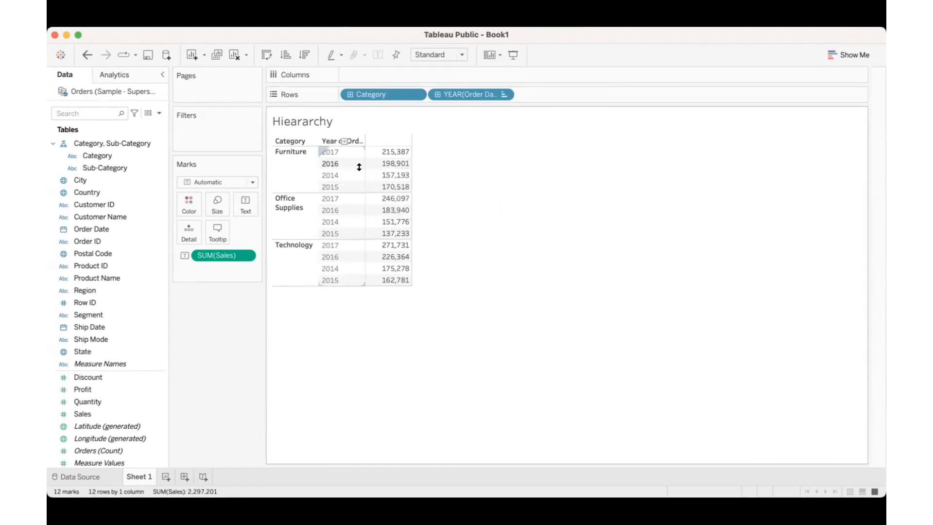
pyautogui.doubleClick(318, 124)
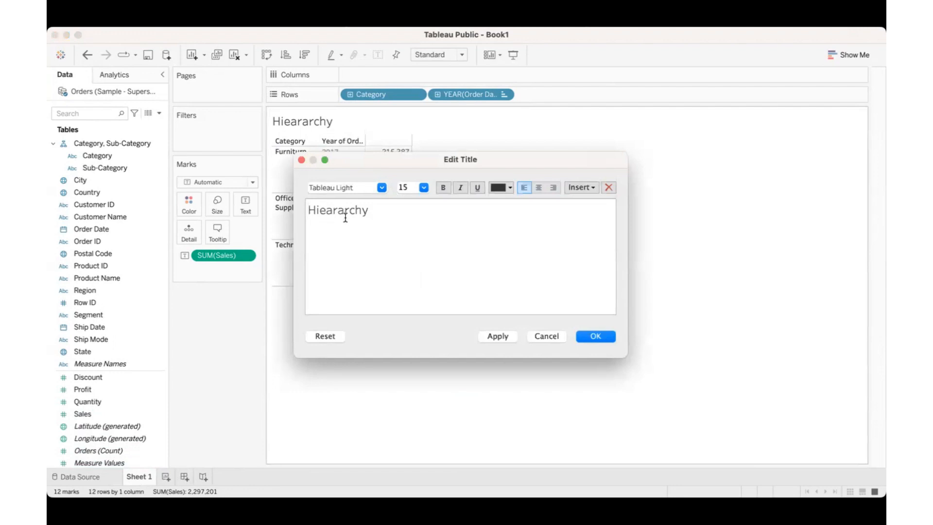
pyautogui.write('Drill Do')
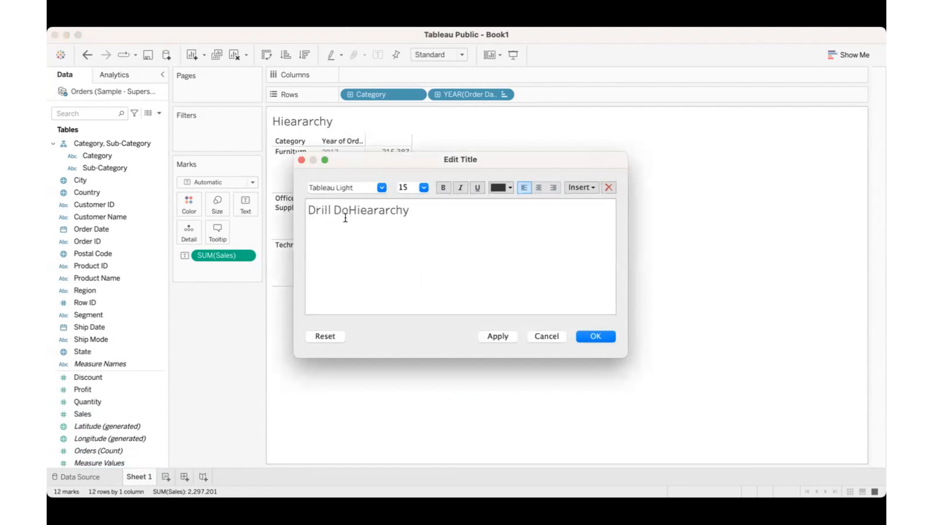
pyautogui.write('wn &')
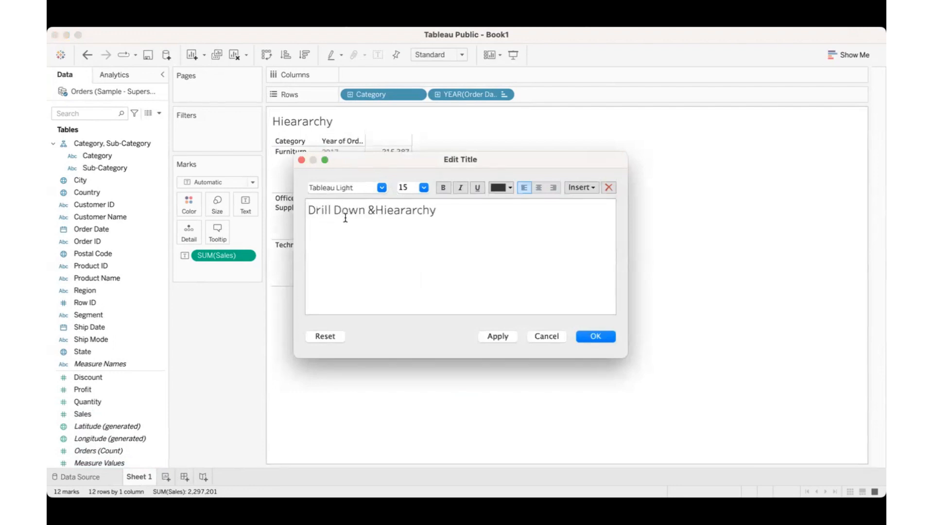
pyautogui.click(488, 335)
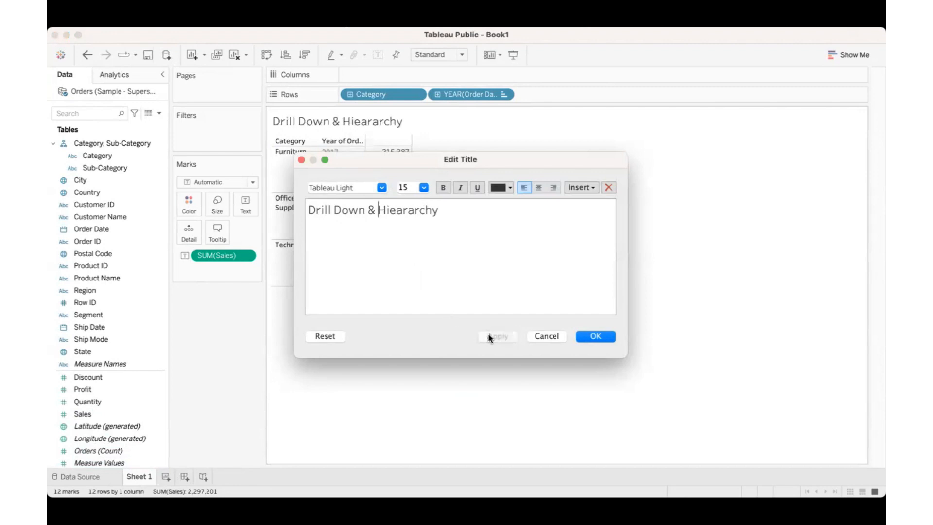
pyautogui.click(596, 336)
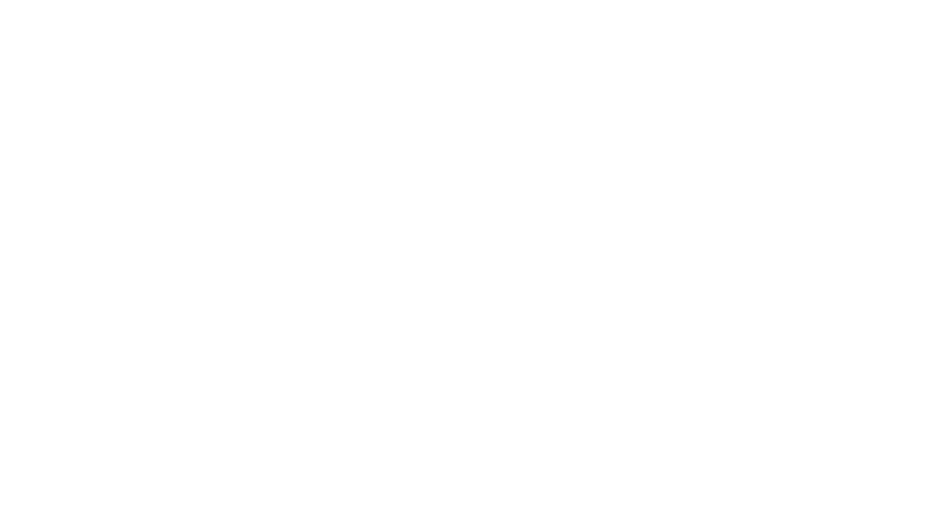